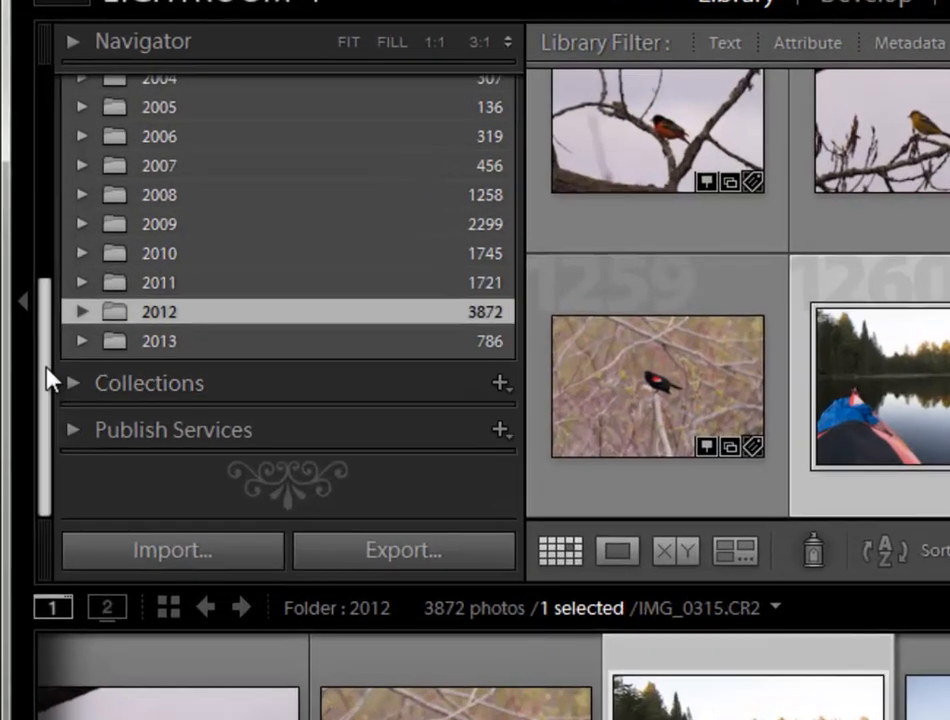
- Expand the 2012 folder, look through its dated subfolders and show the photos of 0511-0513 - Algonquin Tanamakoon
drag(31, 335, 30, 223)
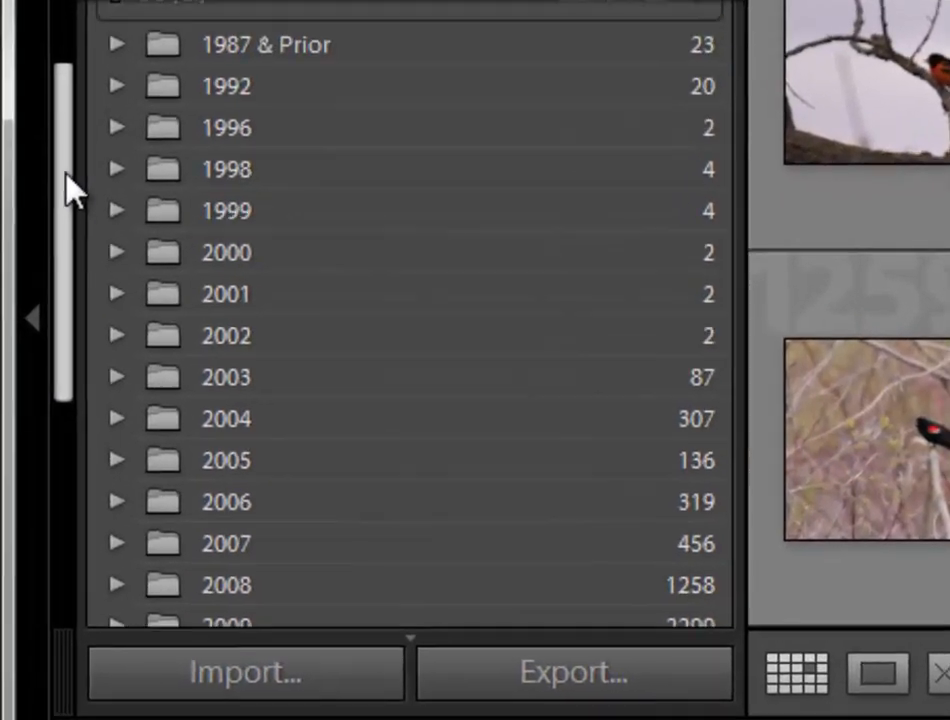
drag(70, 190, 70, 82)
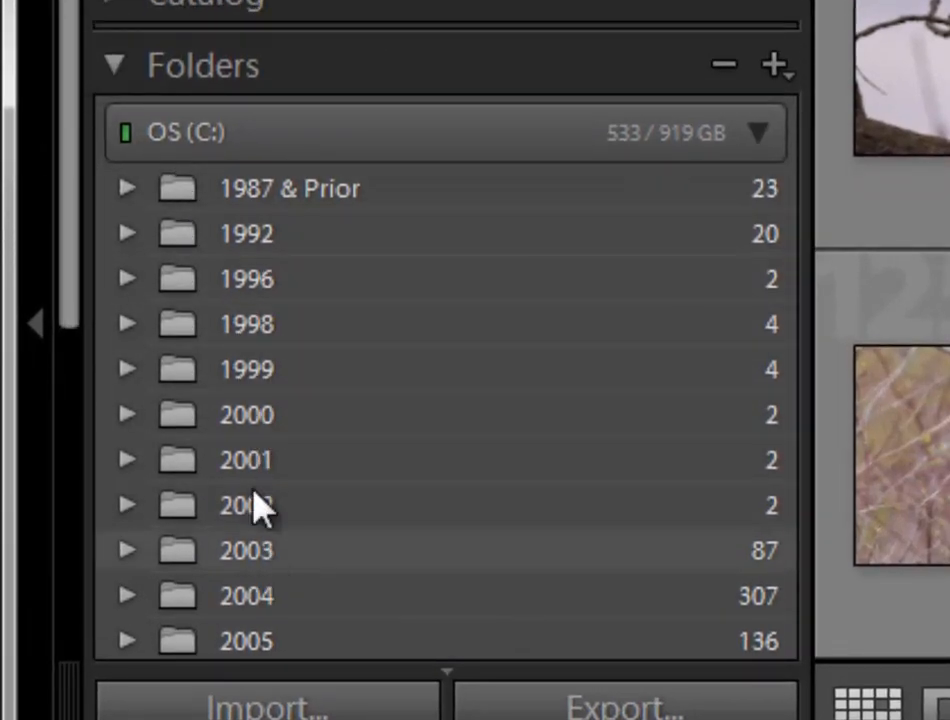
drag(70, 166, 95, 424)
click(126, 462)
scroll(275, 440, down, 3)
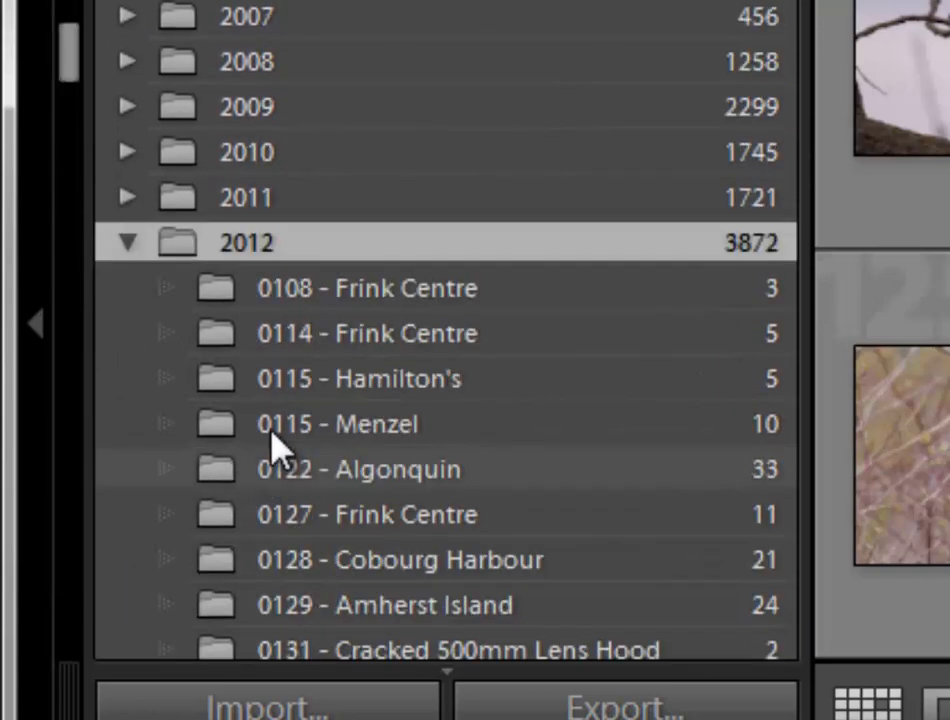
scroll(275, 445, down, 3)
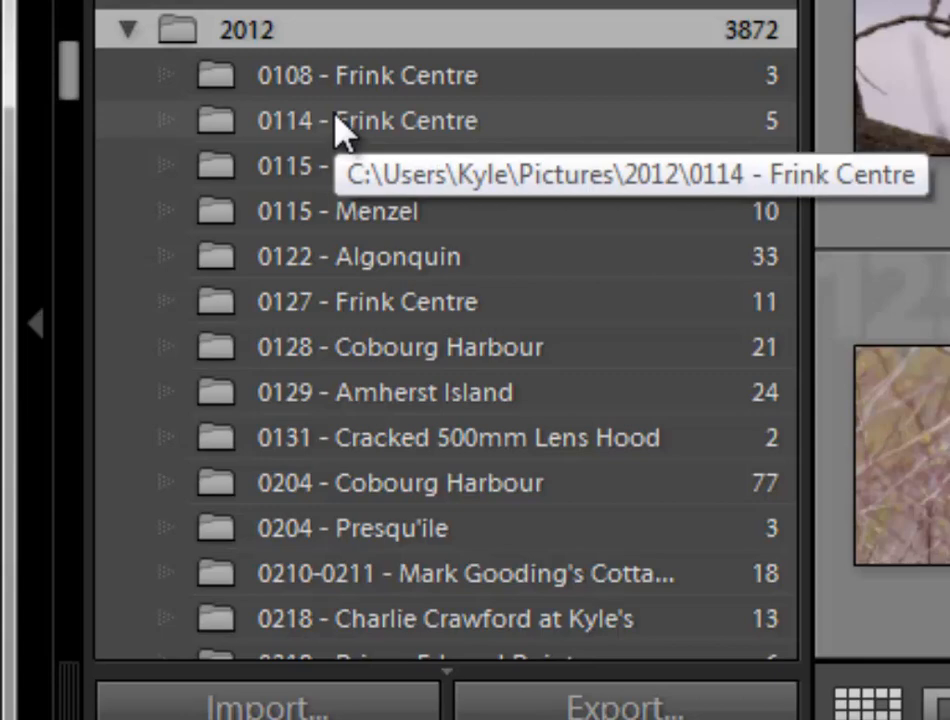
scroll(350, 130, down, 3)
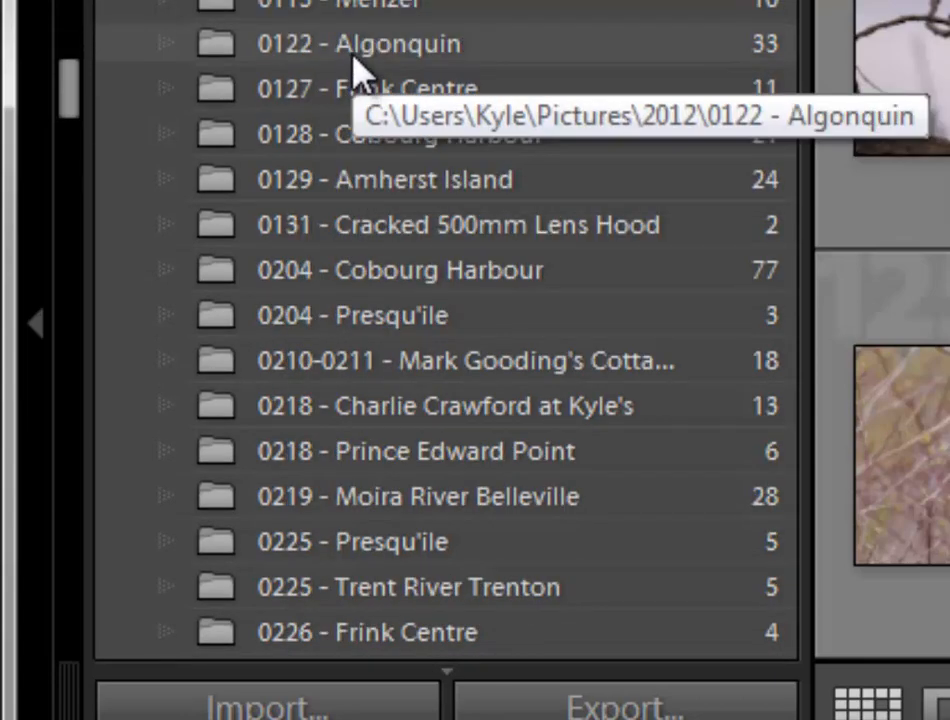
scroll(360, 105, down, 9)
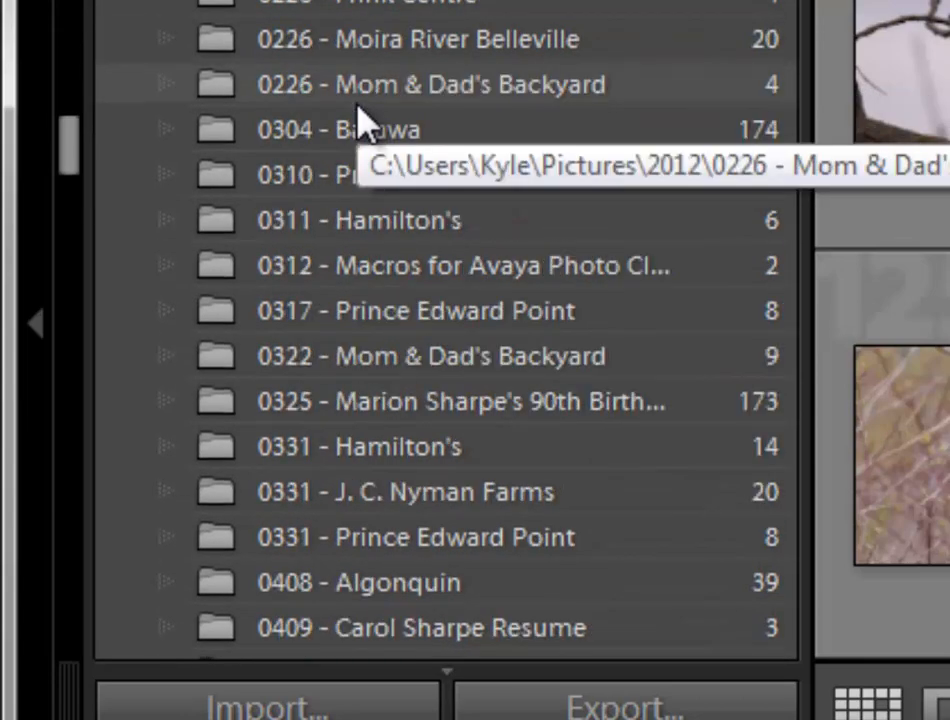
scroll(360, 123, down, 10)
click(392, 505)
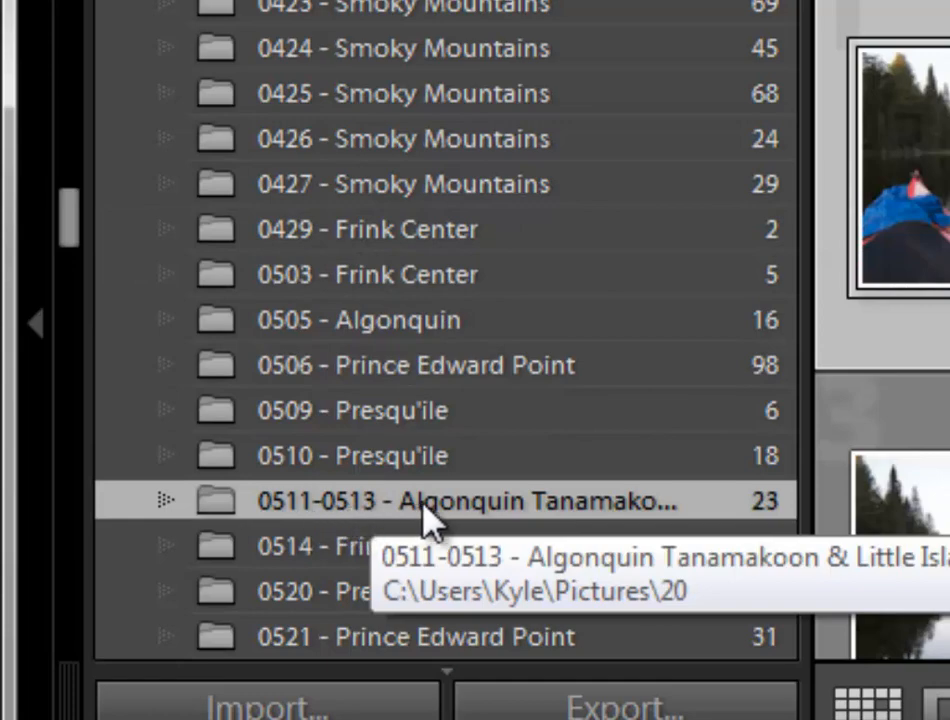
- Collapse the 2012 folder and expand the 2013 folder to examine how its dated subfolders are numbered by location
scroll(365, 505, up, 5)
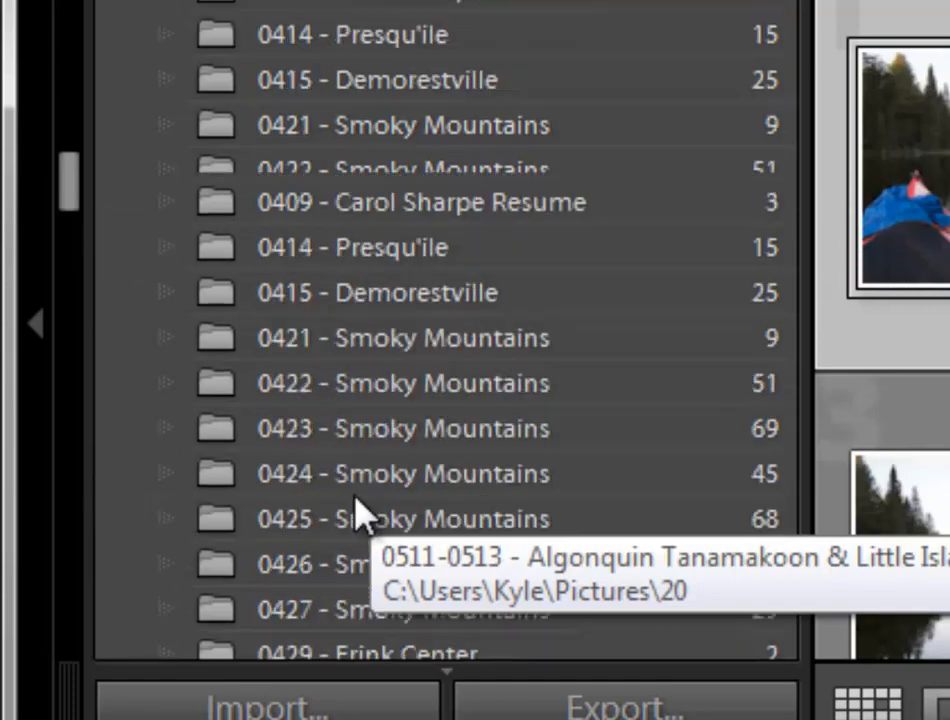
scroll(300, 480, up, 15)
click(130, 255)
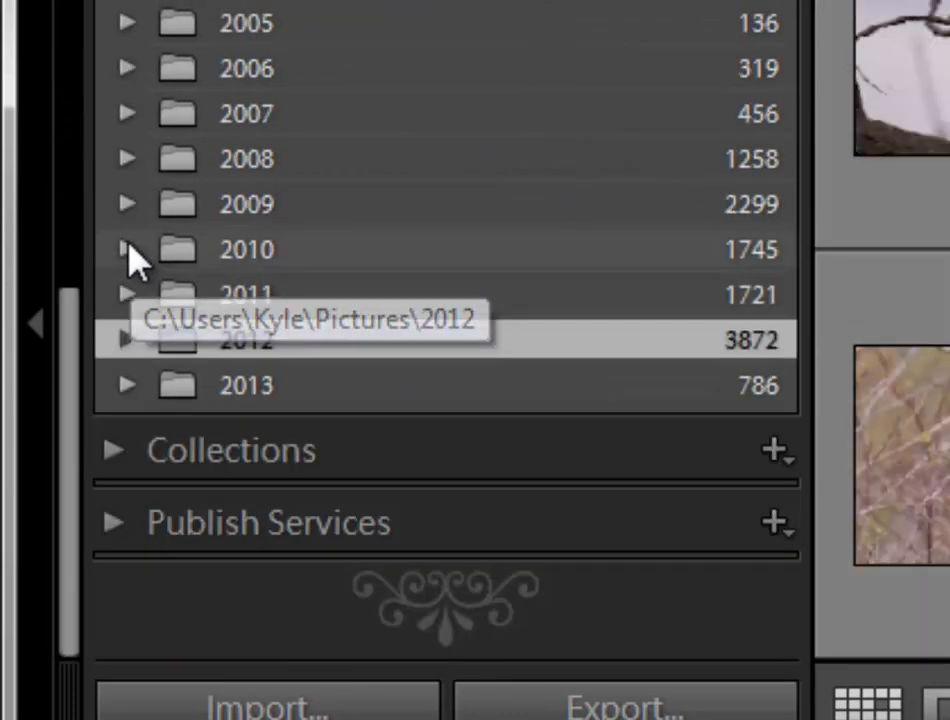
click(127, 386)
scroll(360, 388, down, 4)
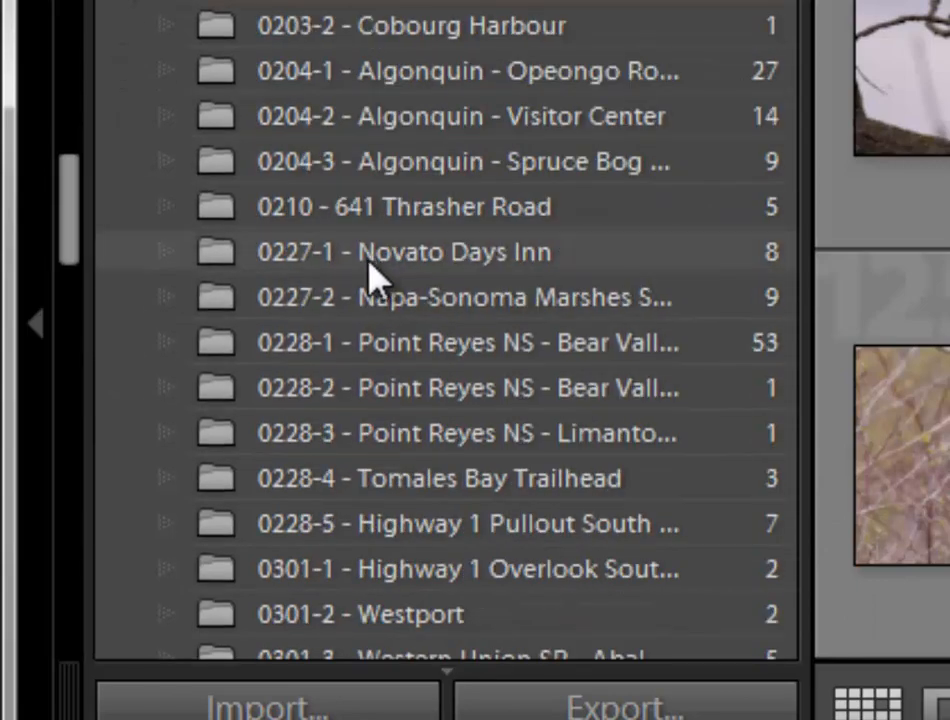
scroll(380, 310, down, 12)
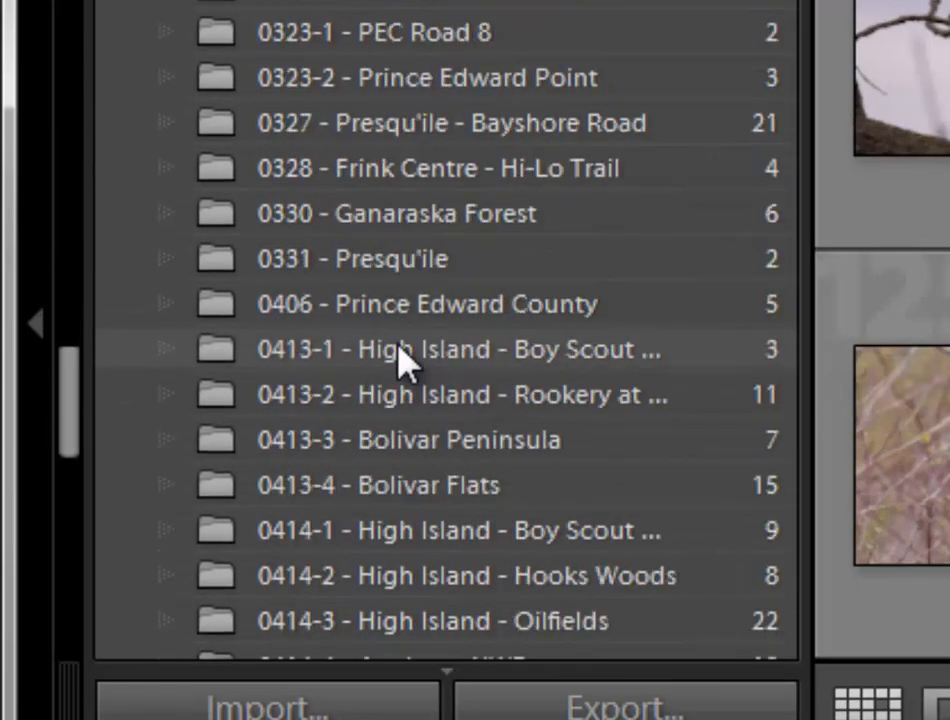
scroll(405, 355, down, 2)
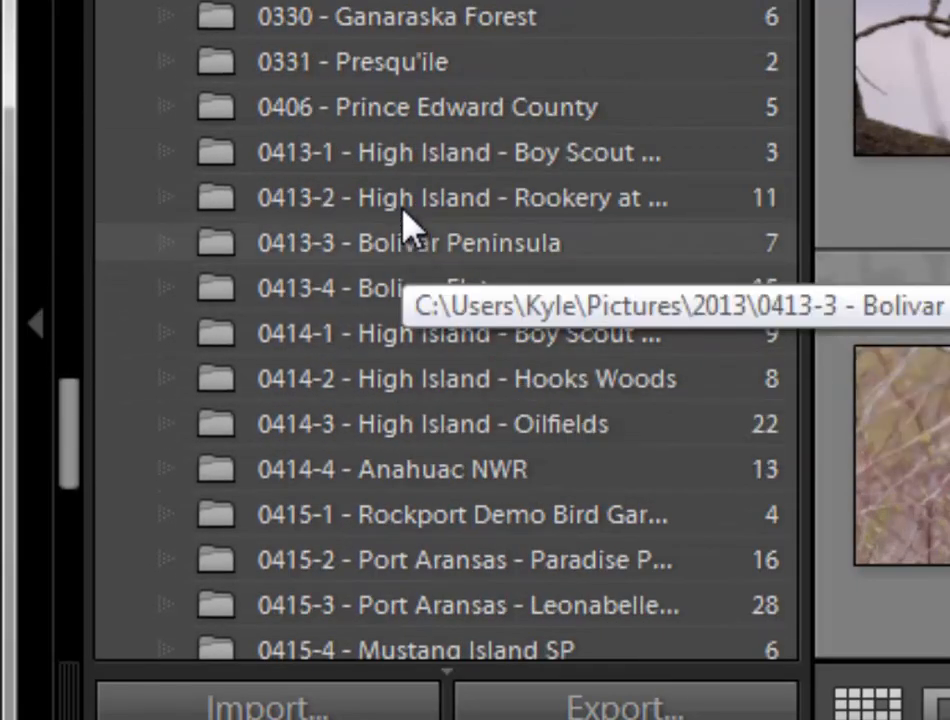
- Show the photos of the four 0413 subfolders in turn, from High Island - Boy Scout Woods to Bolivar Flats
click(400, 162)
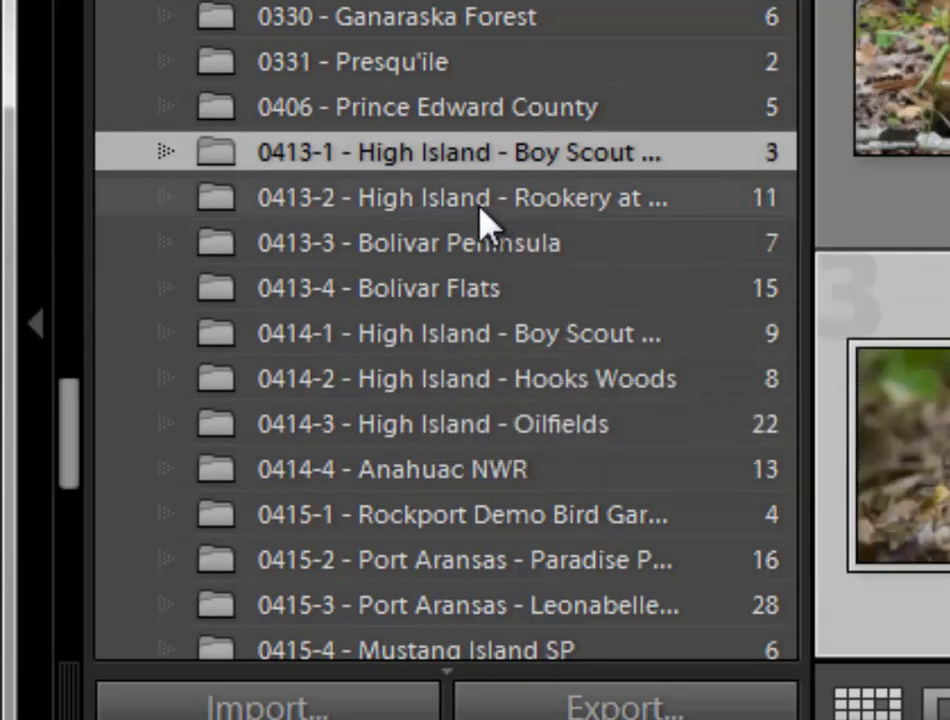
click(420, 198)
click(409, 240)
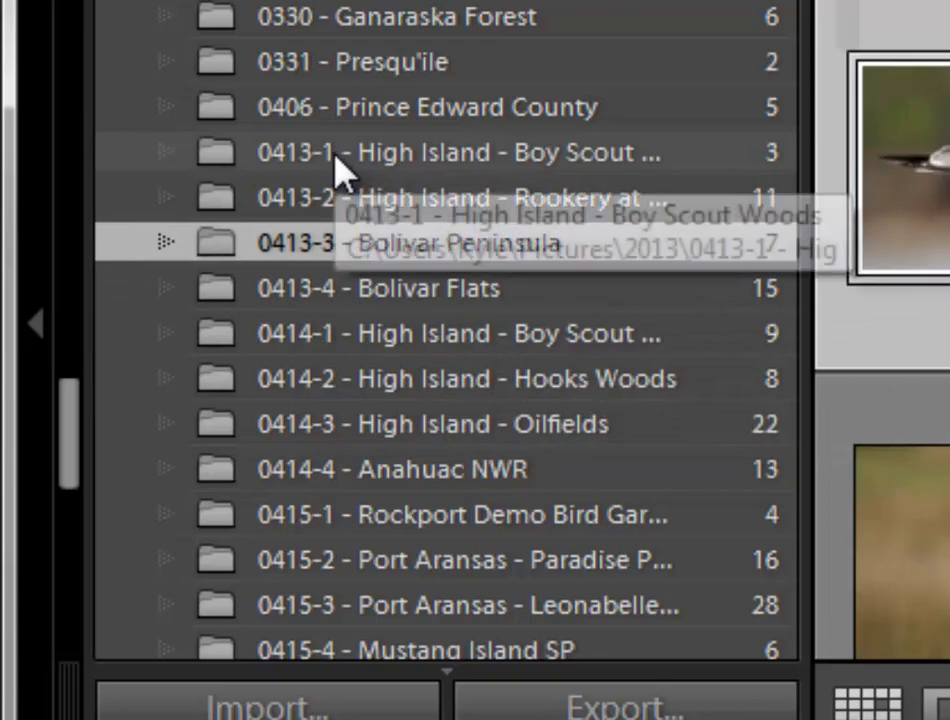
click(336, 160)
click(335, 192)
click(332, 246)
click(333, 288)
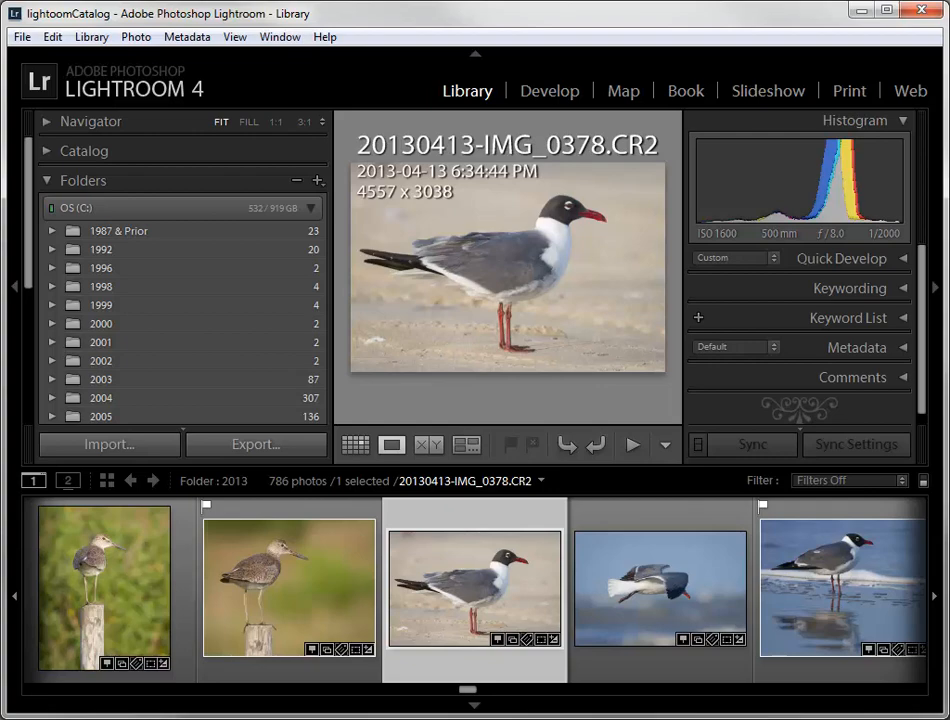
- Open the Catalog Settings and the Preferences to review their options
click(53, 38)
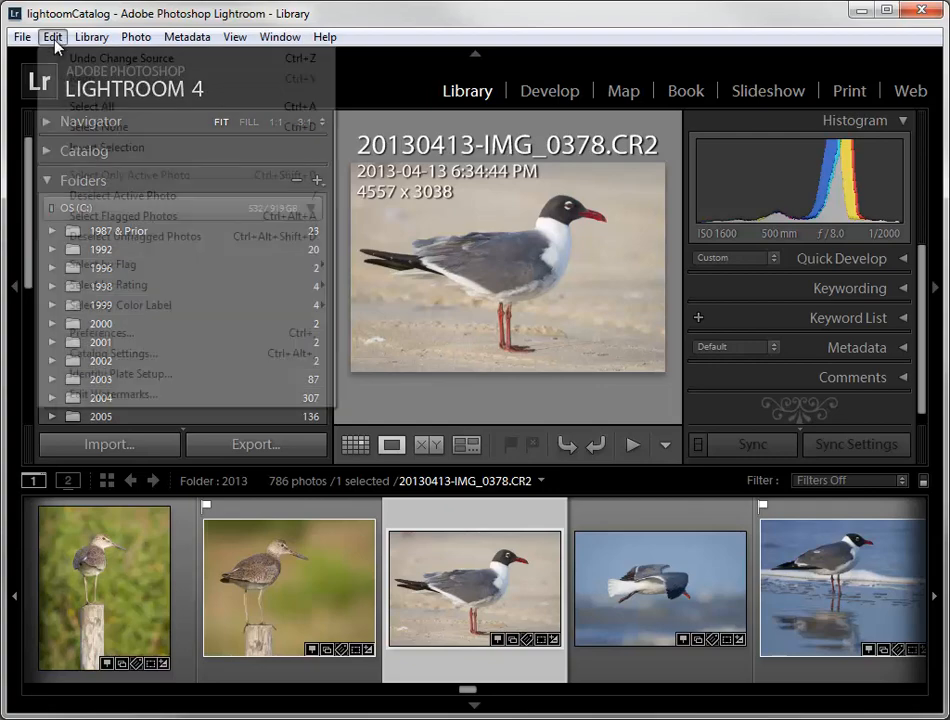
click(100, 354)
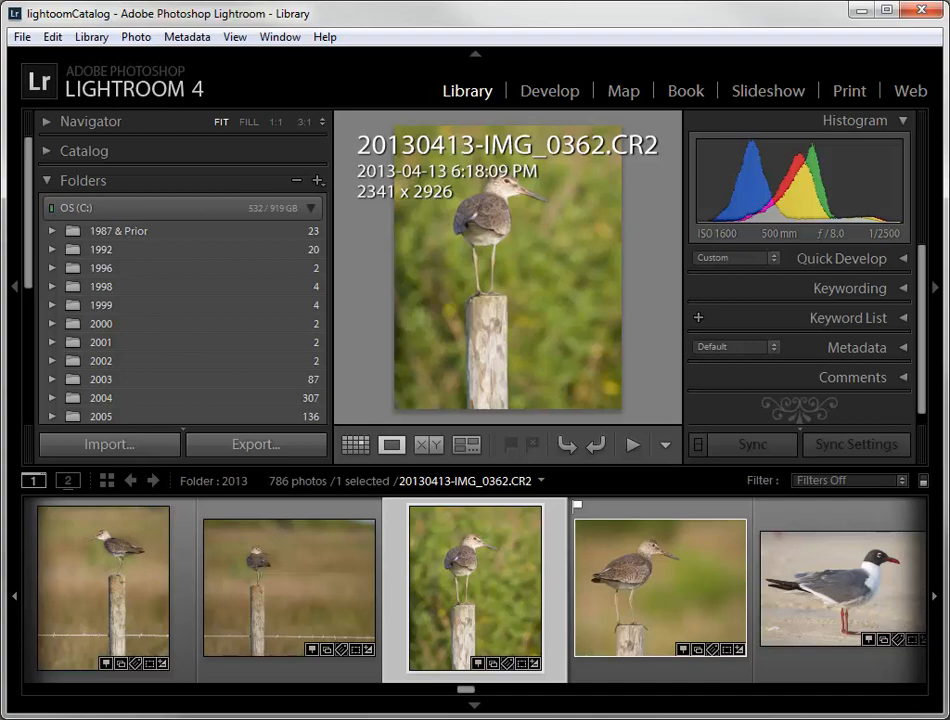
click(55, 40)
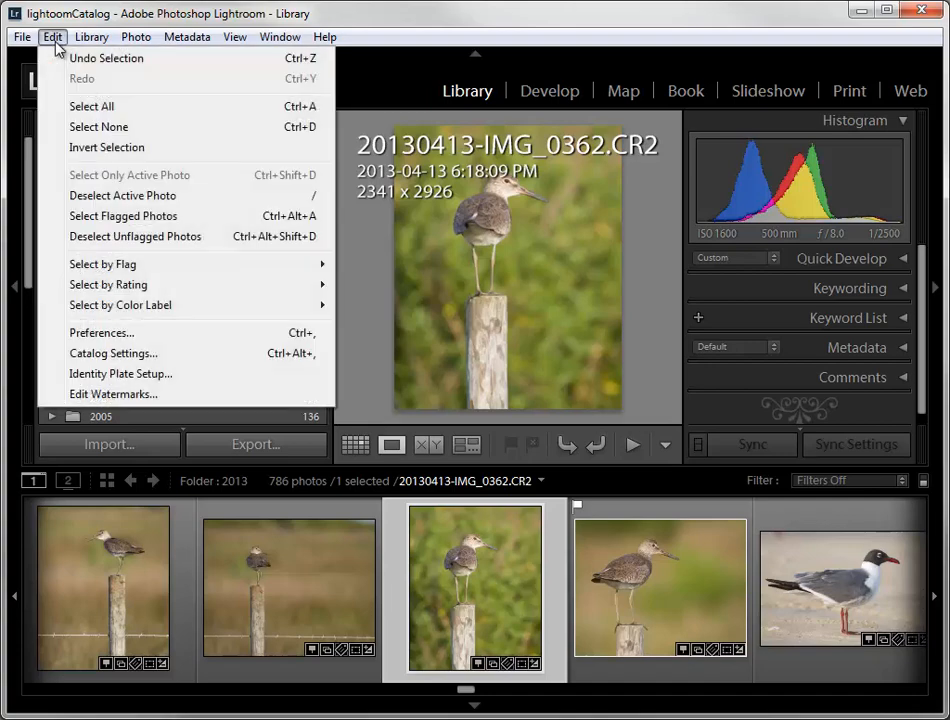
click(68, 334)
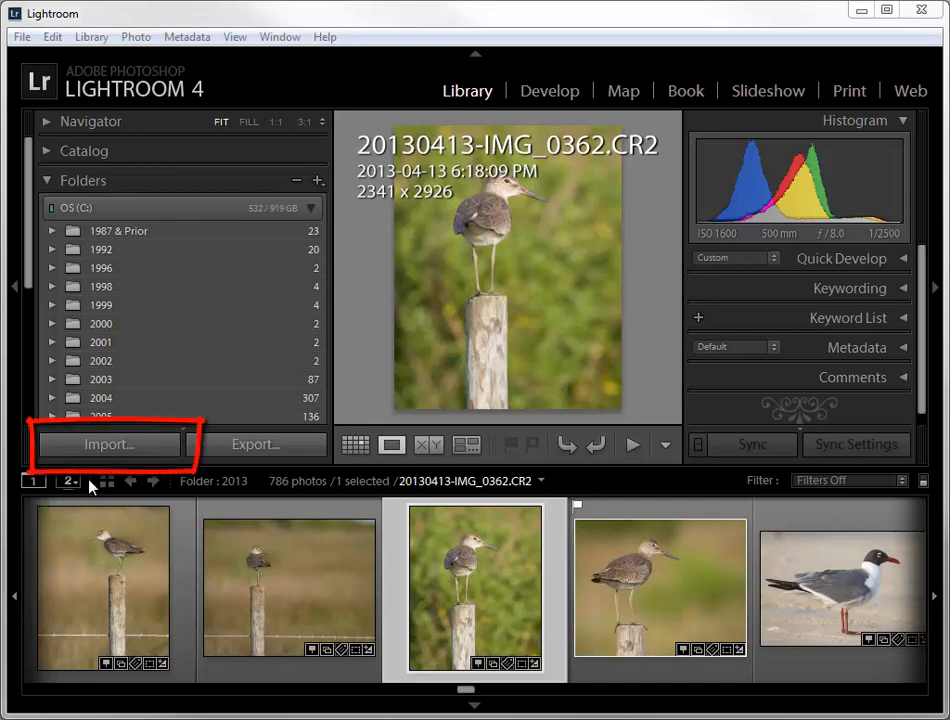
- Start a photo import from the EOS_DIGITAL card and choose Date - Filename as the file renaming template
click(122, 454)
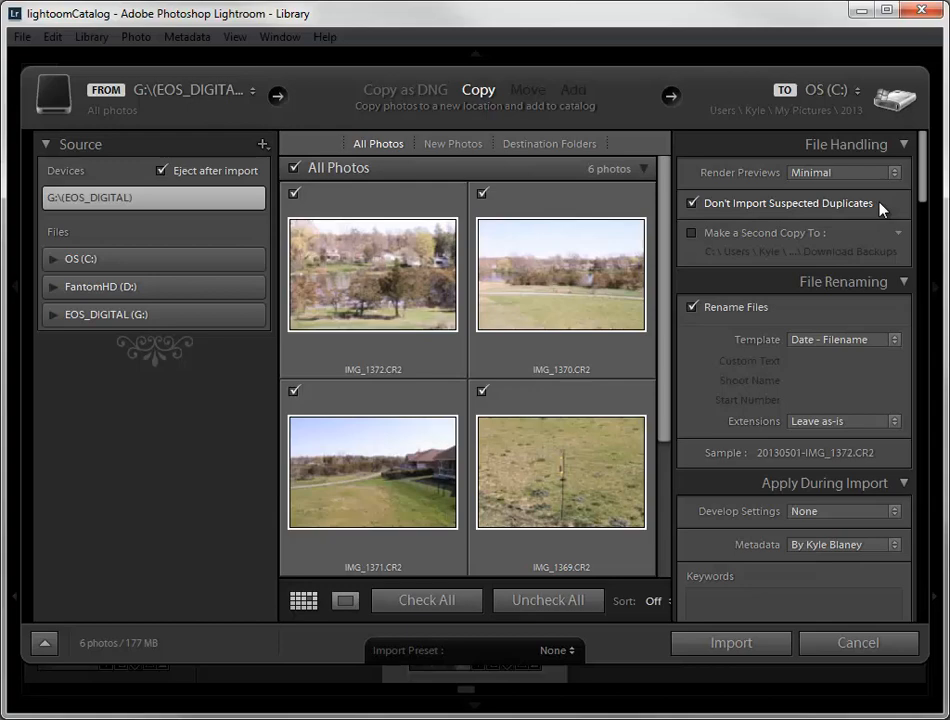
click(875, 345)
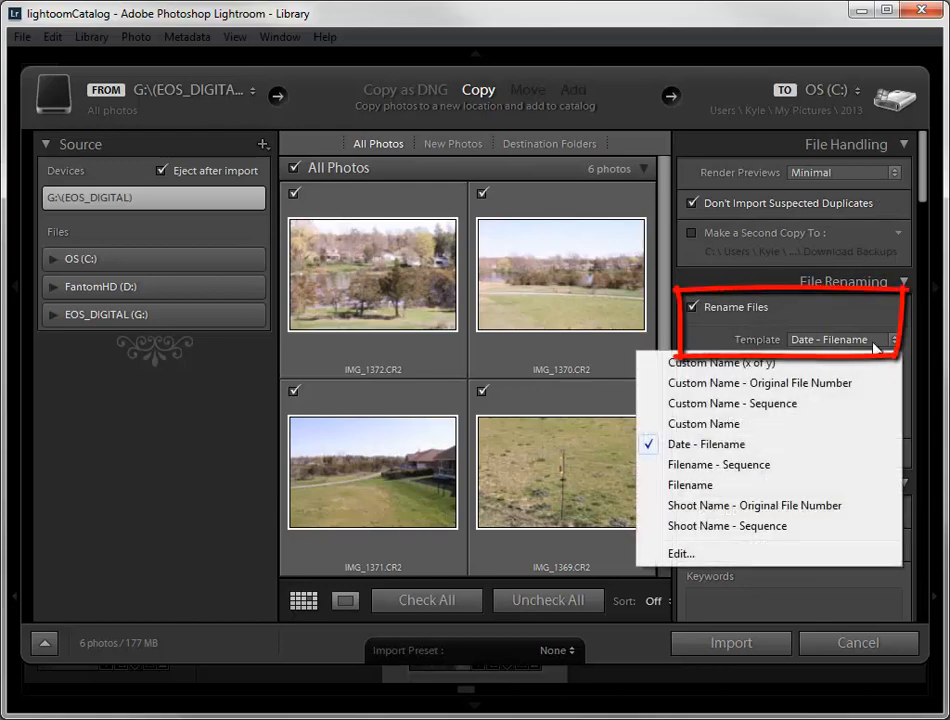
click(768, 451)
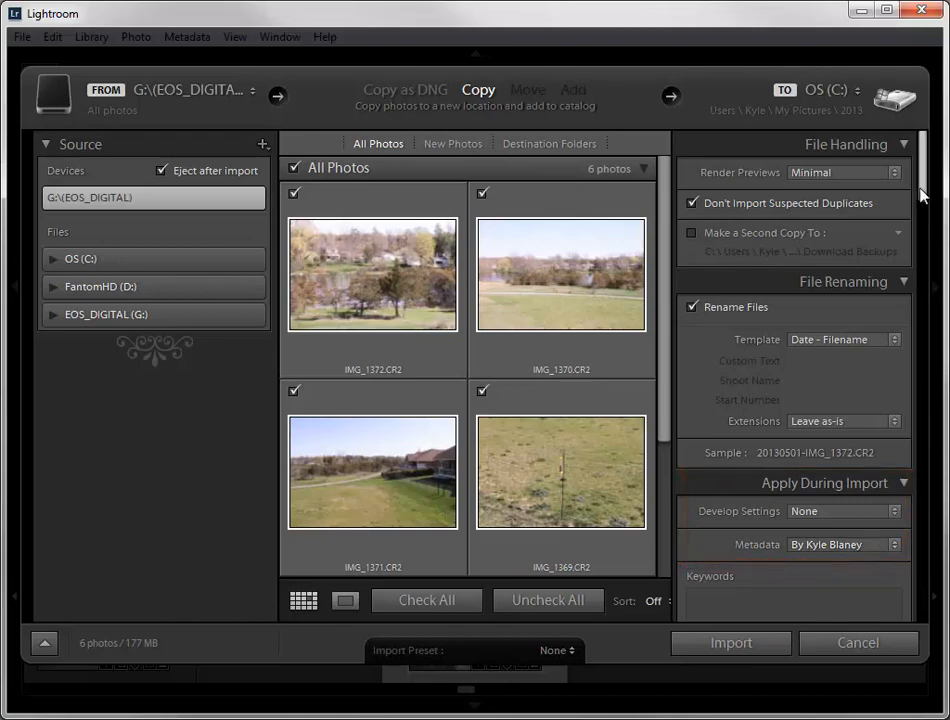
- Name the import's destination subfolder 0501 - Backyard, check its location under 2013 and import the photos
drag(920, 195, 925, 272)
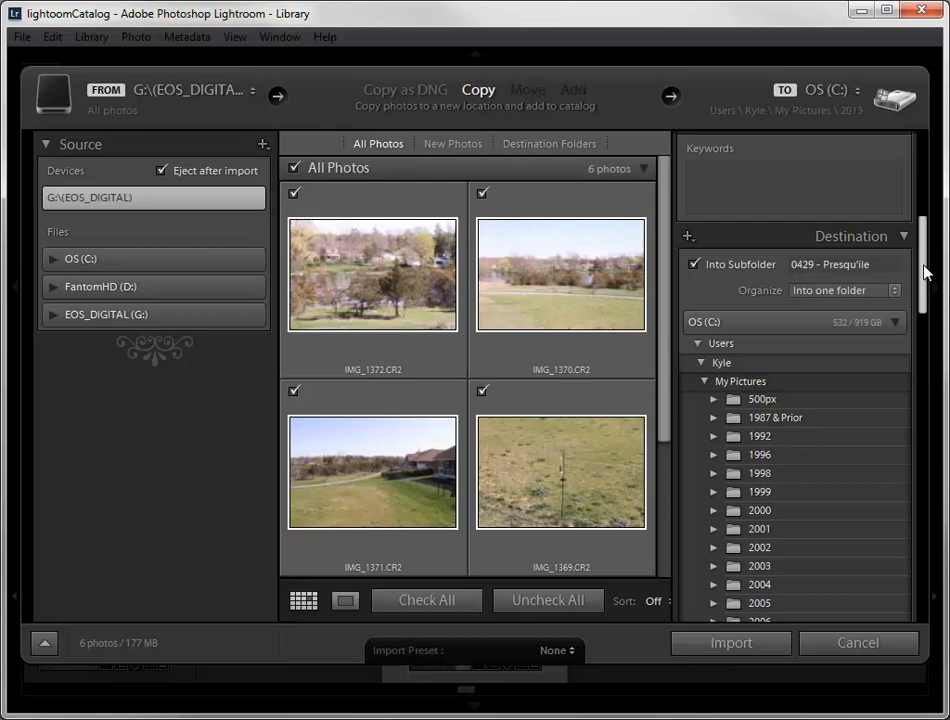
click(834, 265)
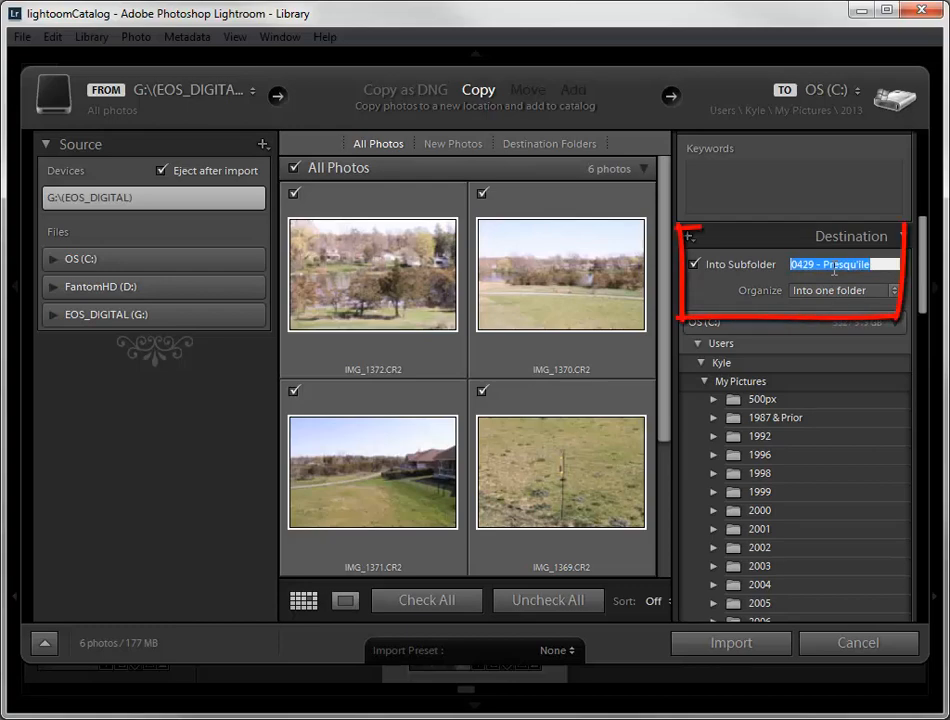
text(0501 - Bay)
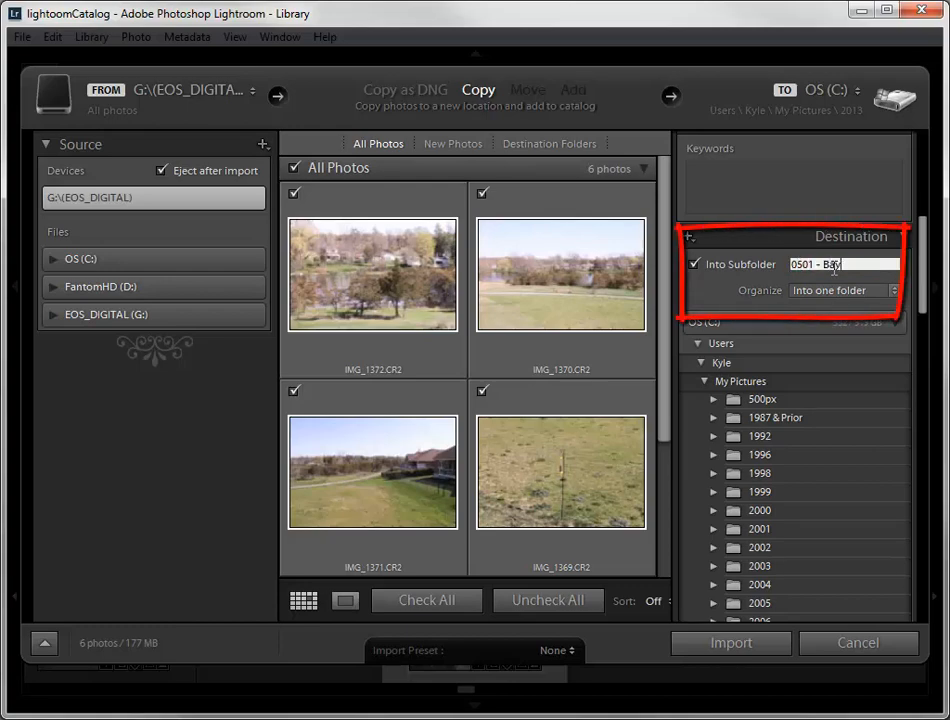
key(BackSpace)
text(ckyard)
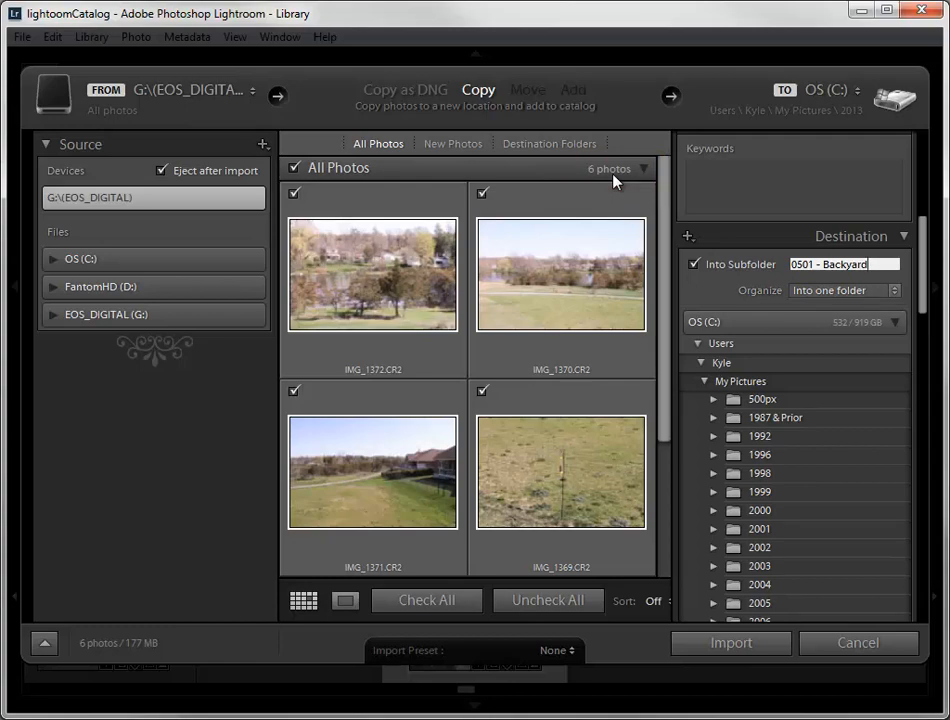
drag(925, 269, 925, 600)
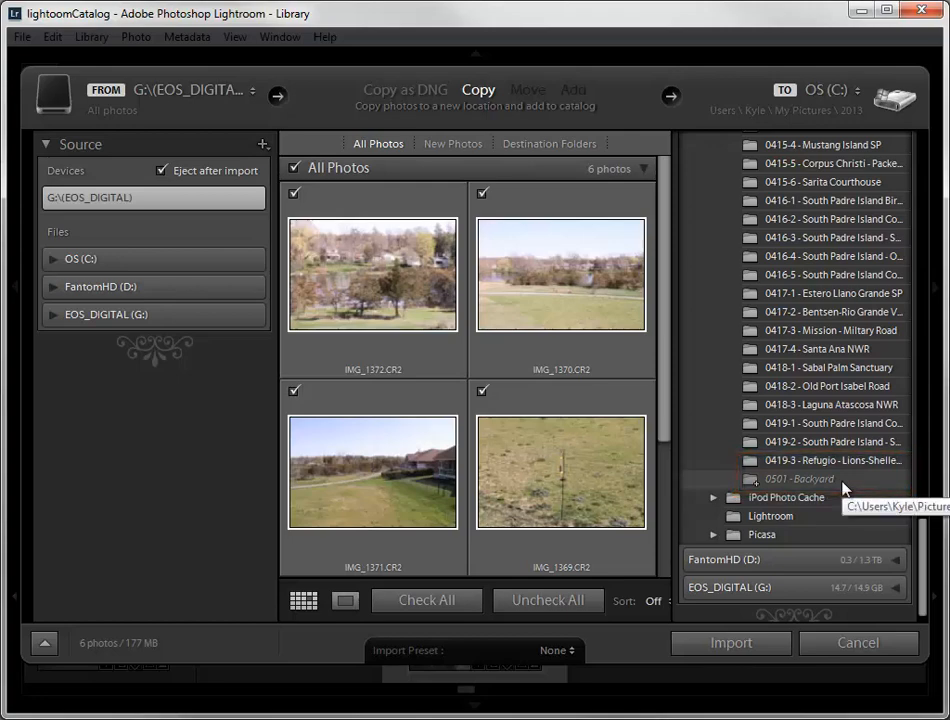
click(746, 643)
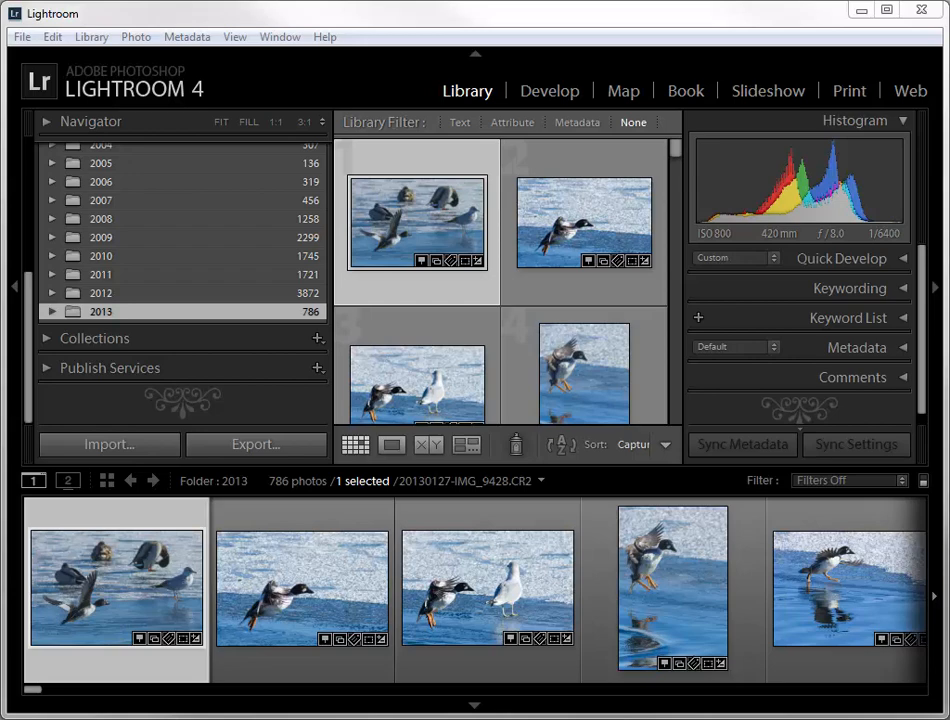
- Start another import from the EOS_DIGITAL card, name the destination subfolder 0599 - Prince Edward County and import the photos
click(117, 449)
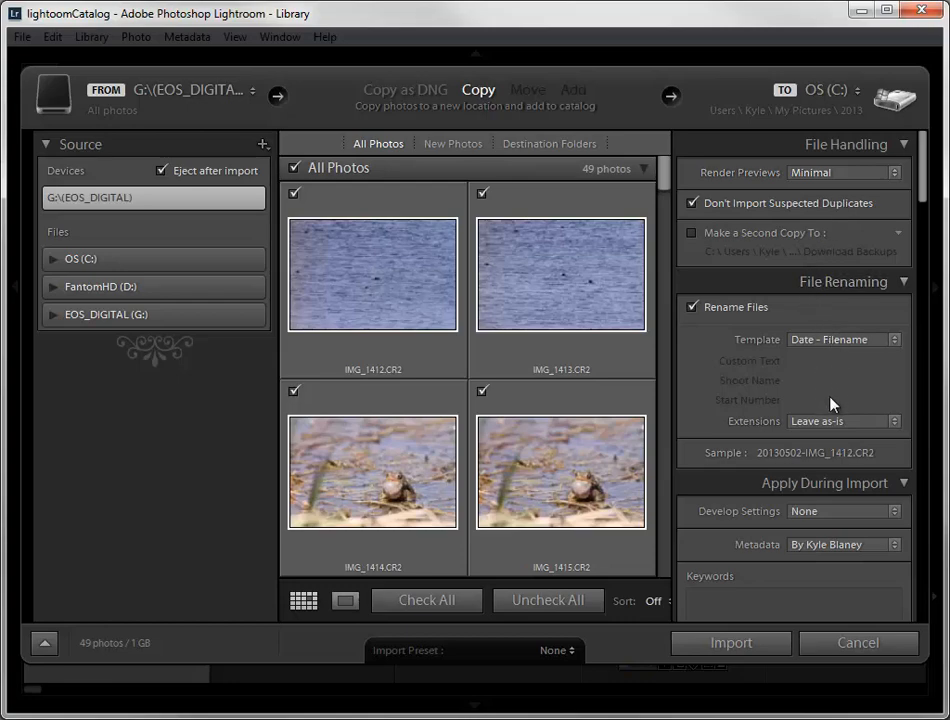
scroll(922, 218, down, 3)
scroll(925, 220, up, 1)
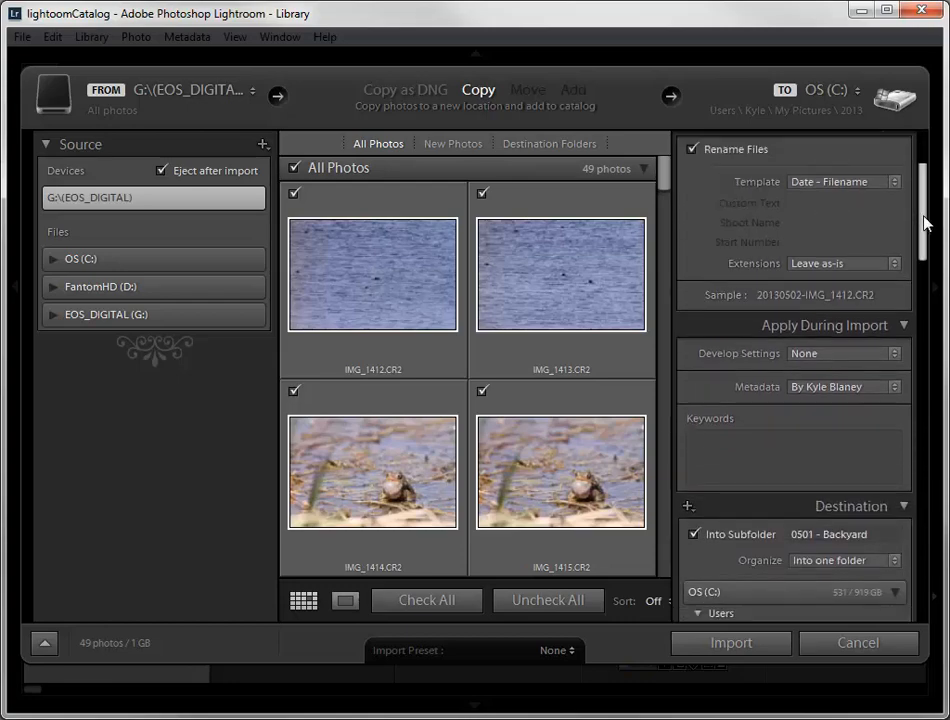
scroll(915, 230, down, 2)
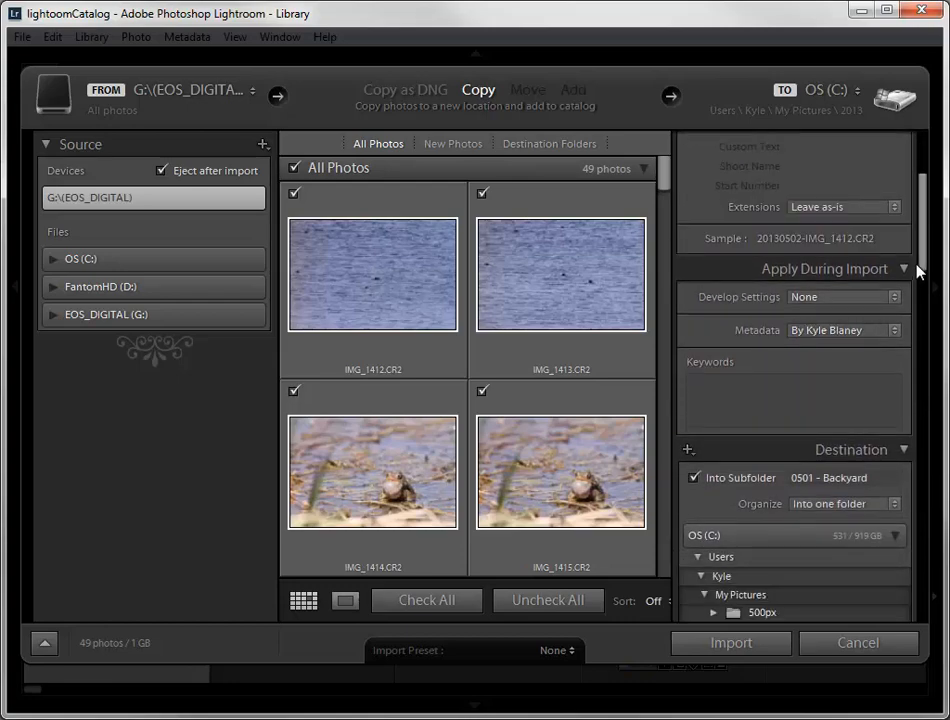
scroll(920, 259, down, 4)
click(860, 324)
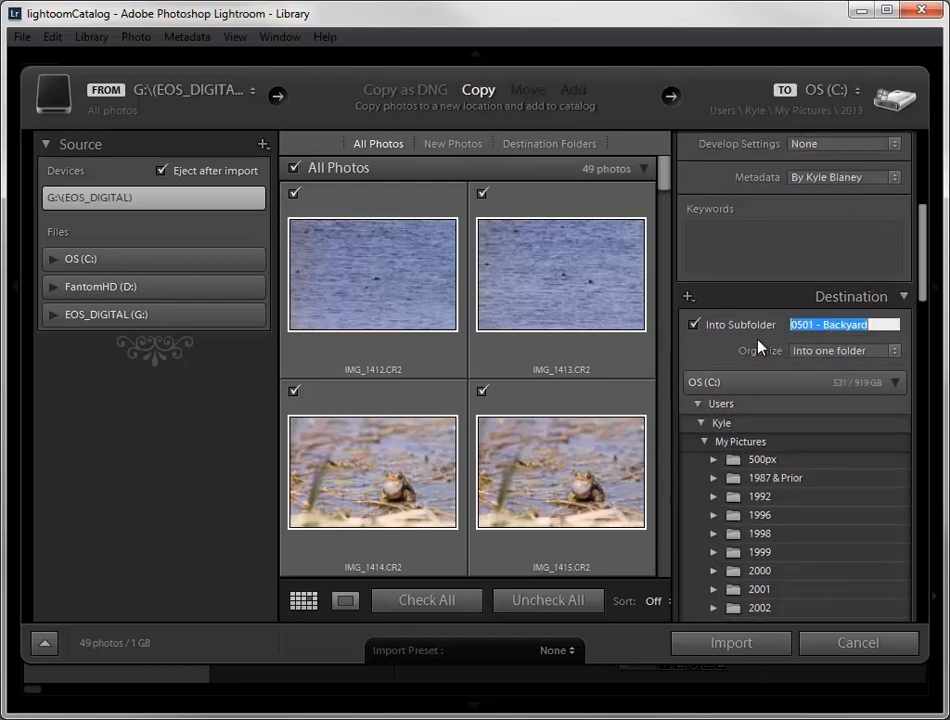
text(0599)
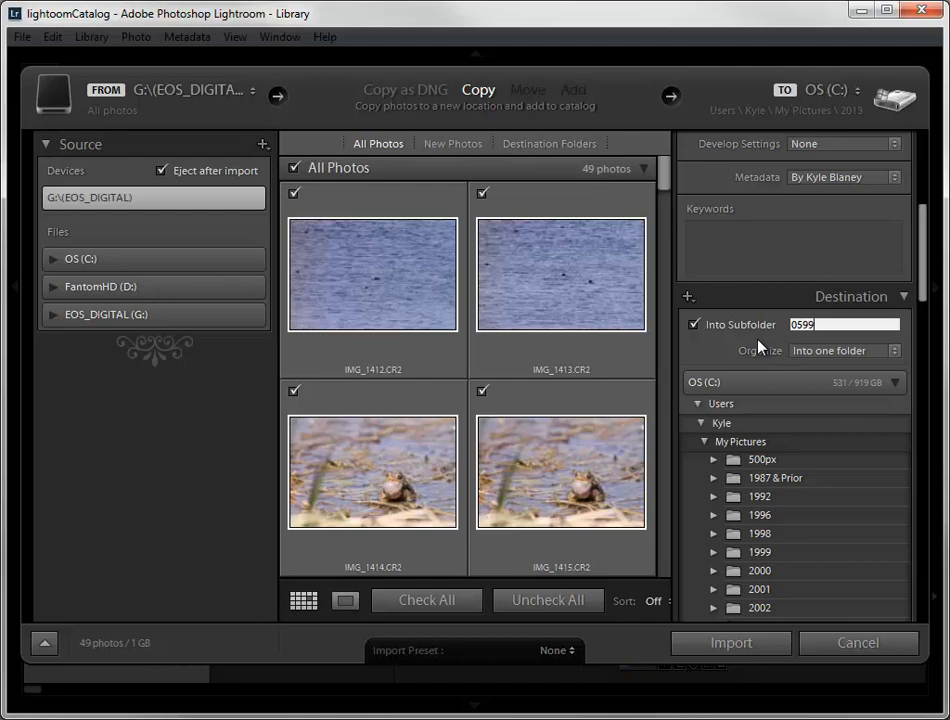
text(- P)
text(rince Ed)
text(ward County)
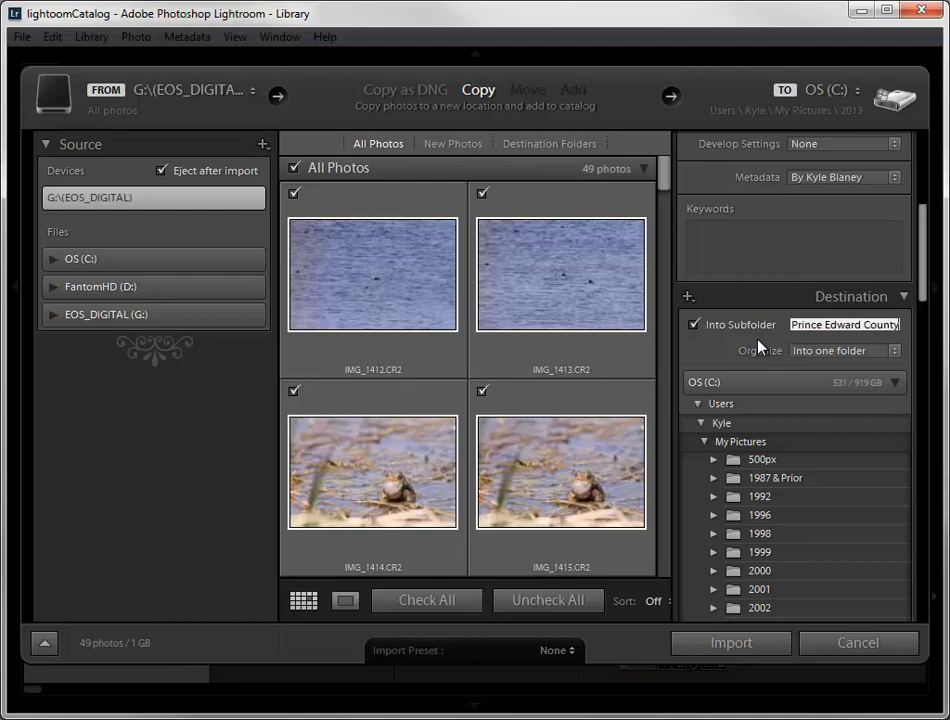
click(735, 645)
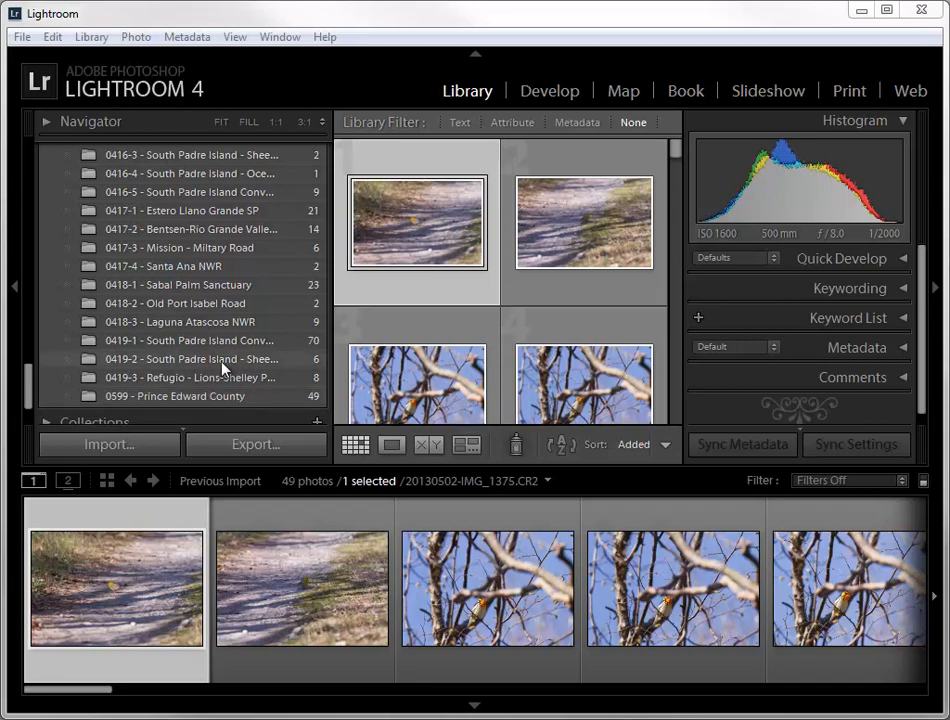
- Create a folder named 0502-1 - Prince Edward Point inside the 2013 folder, without including the selected photos
drag(28, 371, 28, 187)
click(137, 335)
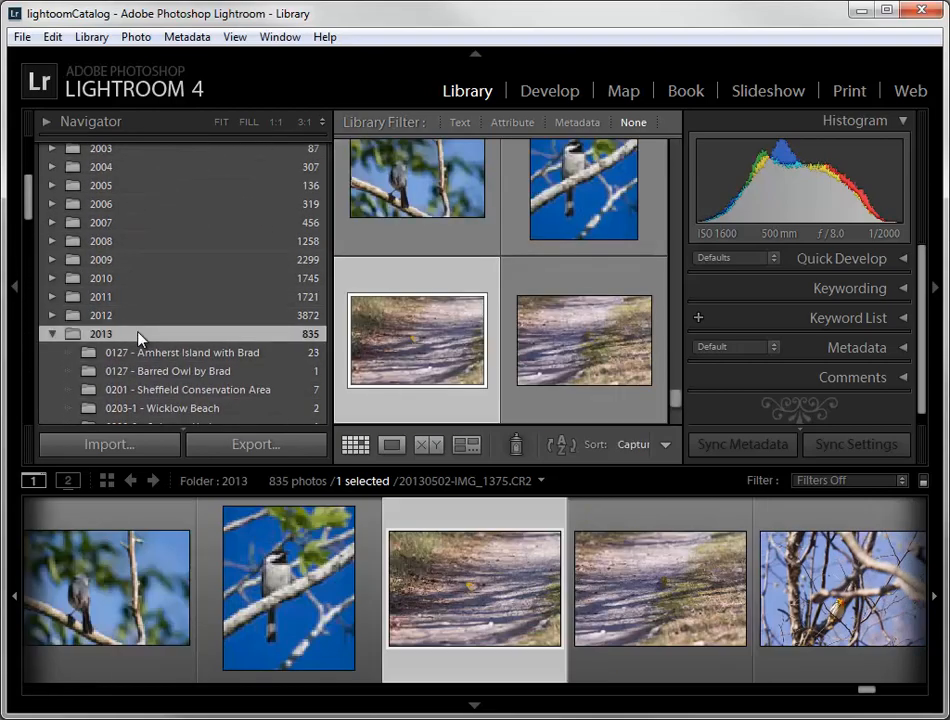
right_click(139, 336)
click(193, 345)
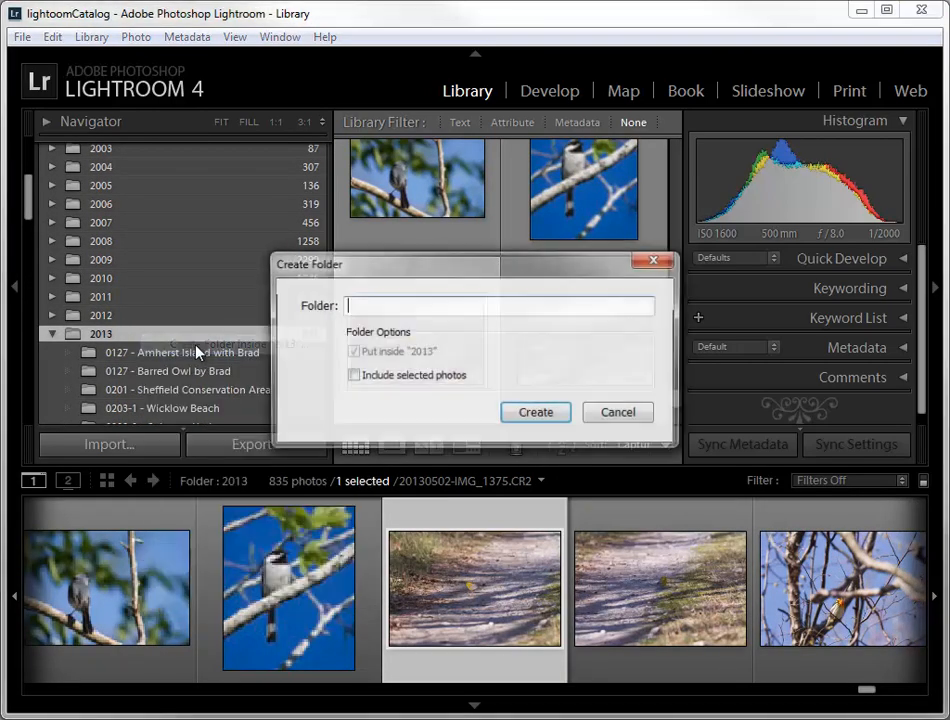
text(05)
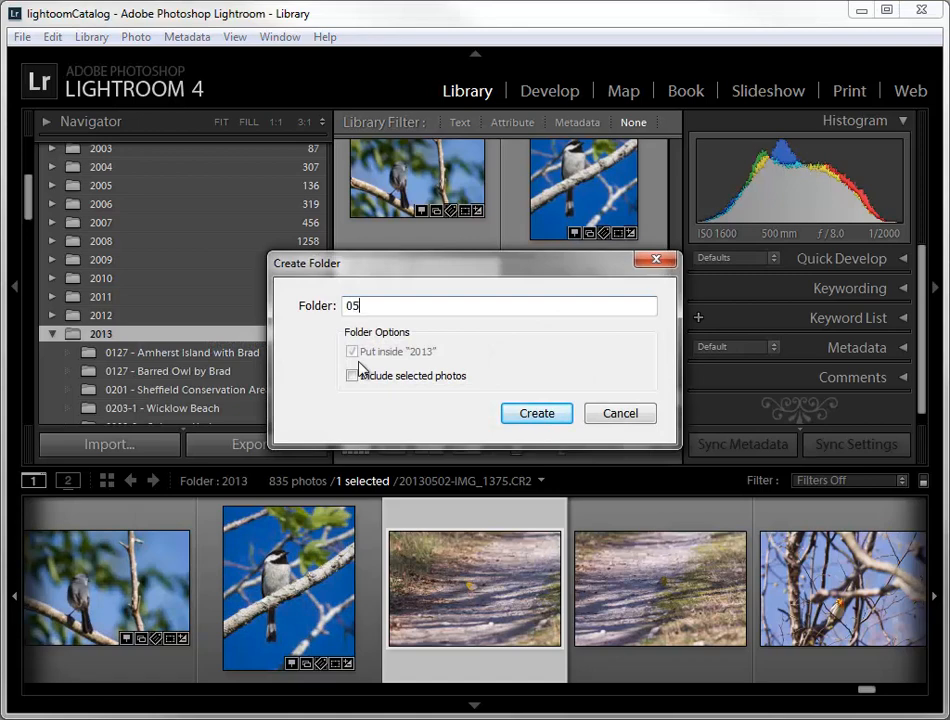
text(02-1 - Prince Edward Point)
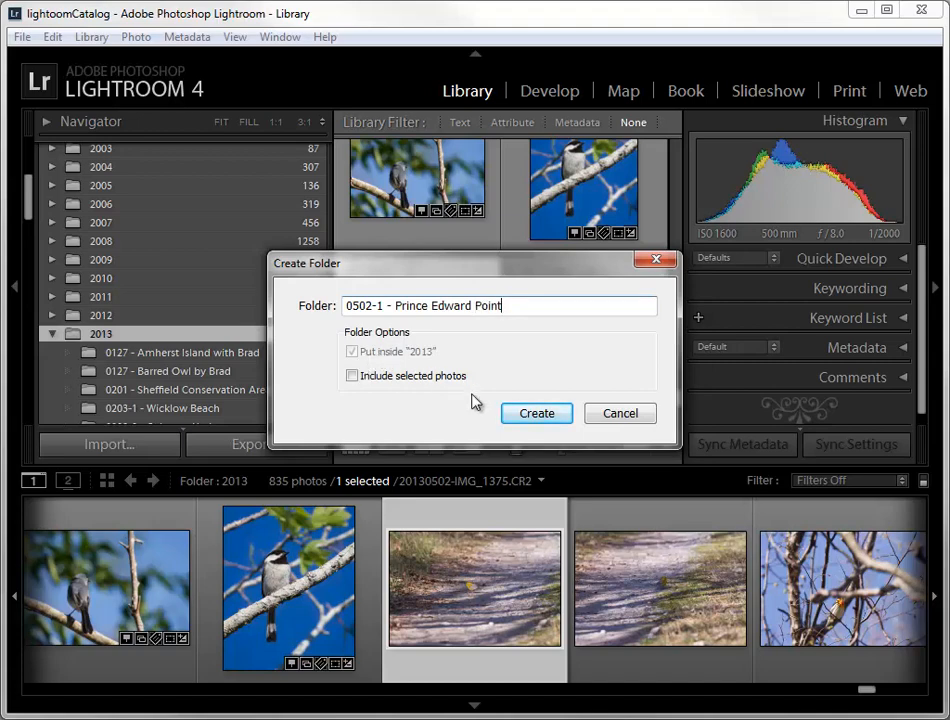
click(537, 413)
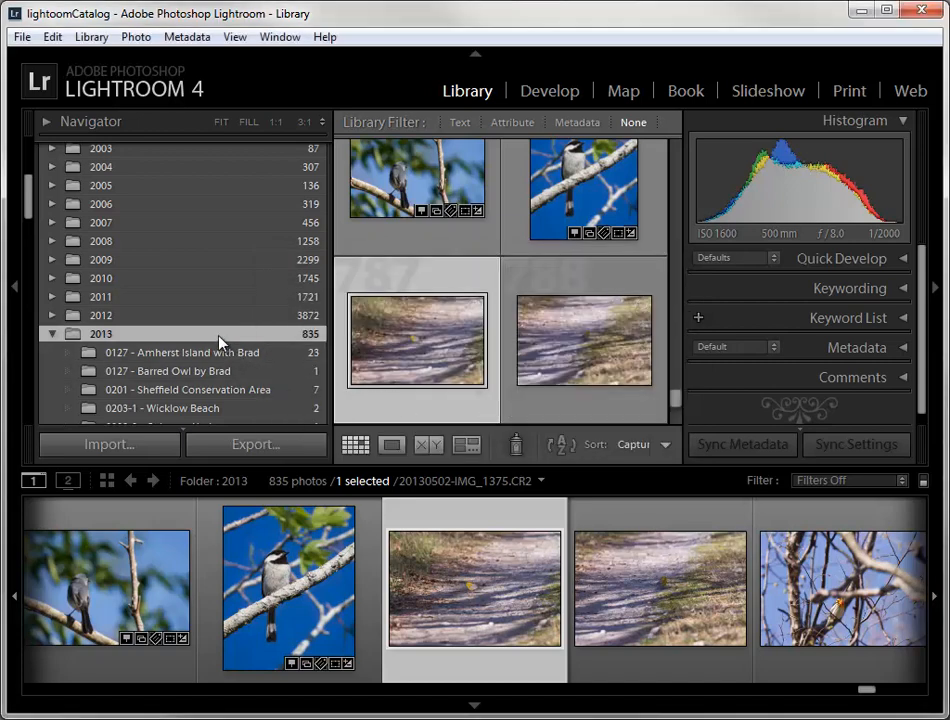
- Create a second folder named 0502-2 - Kaiser Crossroads inside the 2013 folder
right_click(220, 337)
click(271, 355)
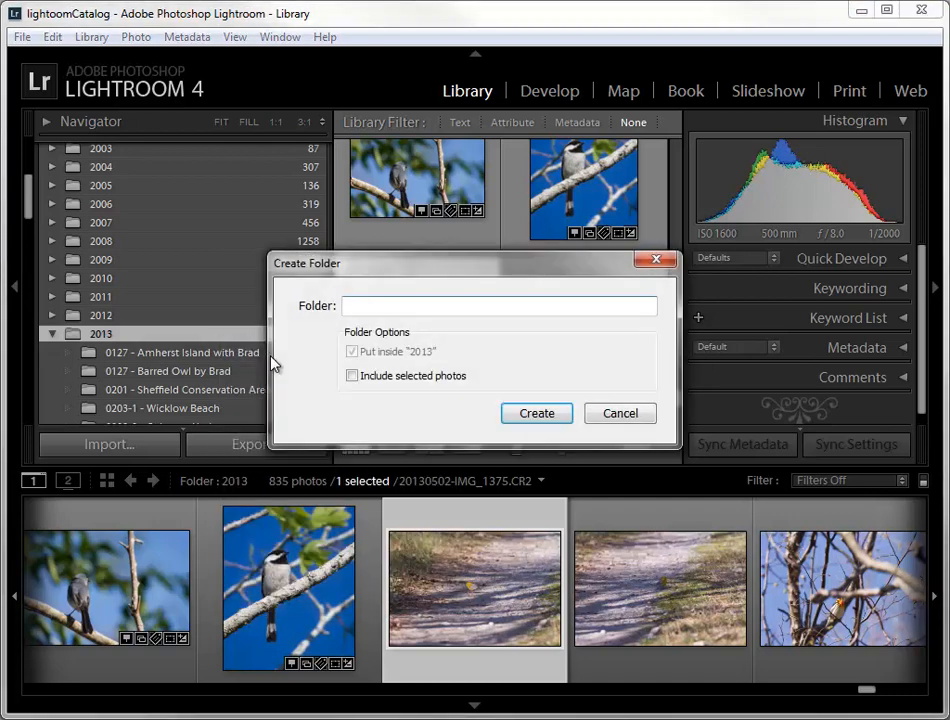
text(0502-2 - Kaise)
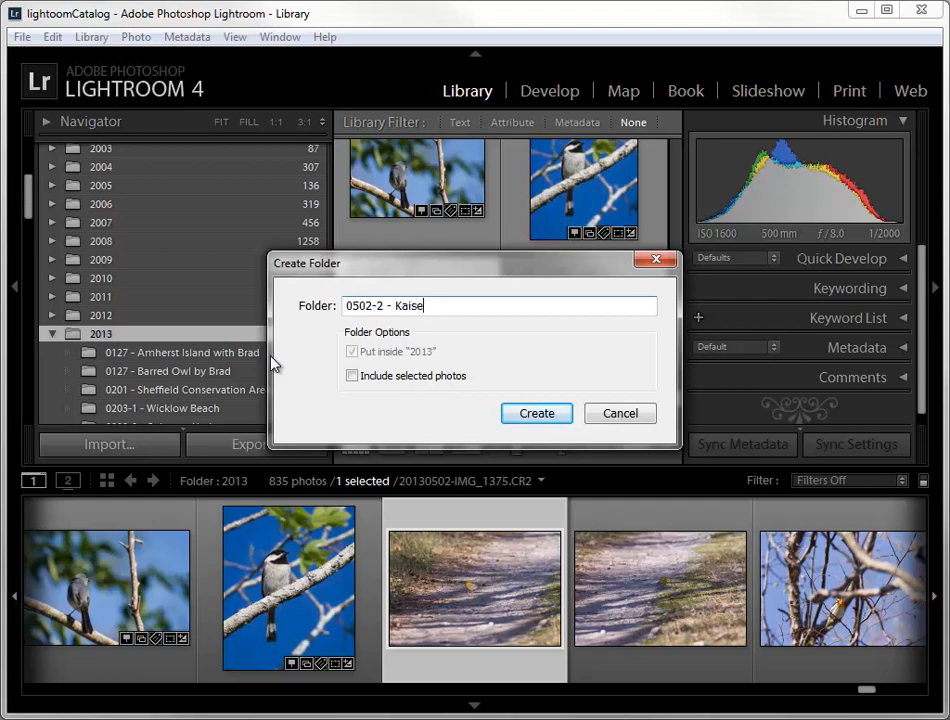
text(r Crossroads)
key(Return)
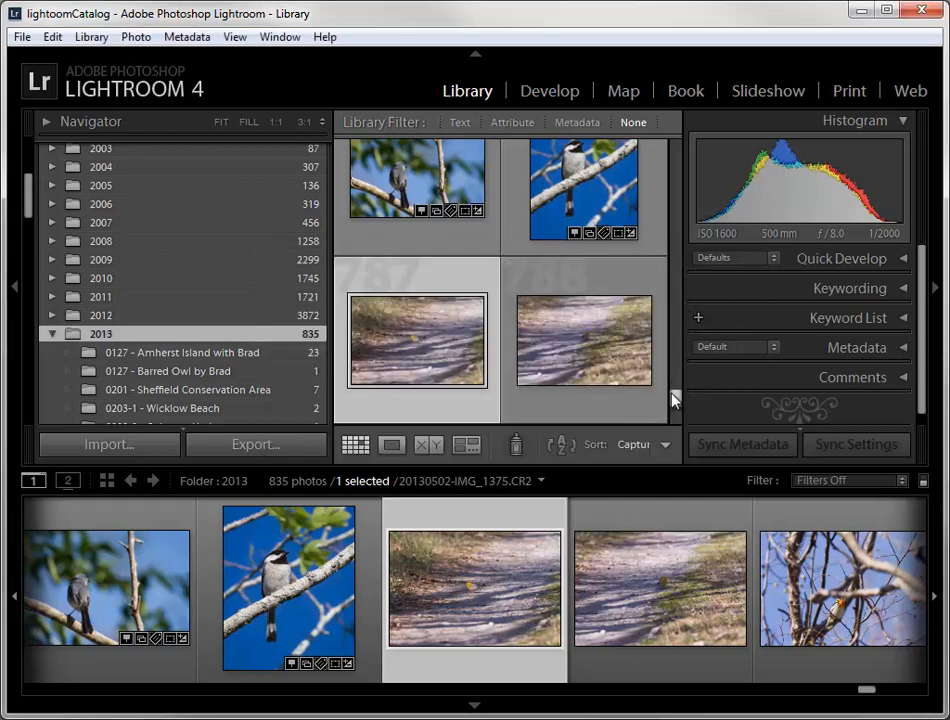
- Move the photos from the first one through 20130502-IMG_1404.CR2 in 0599 - Prince Edward County into the 0502-1 - Prince Edward Point folder
drag(675, 408, 657, 323)
scroll(187, 340, down, 15)
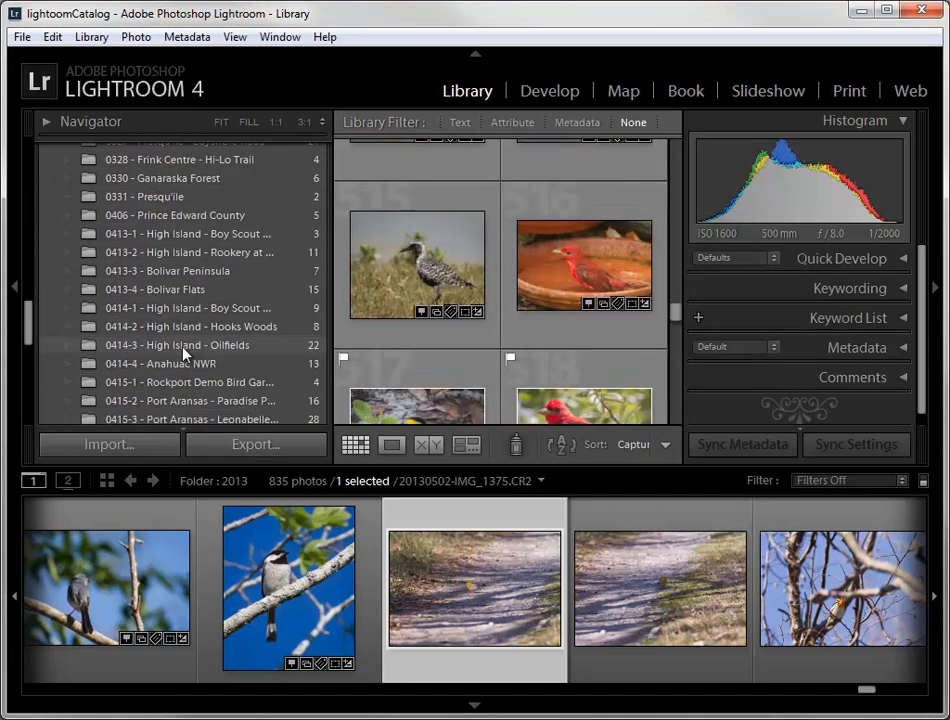
scroll(183, 350, down, 3)
click(176, 328)
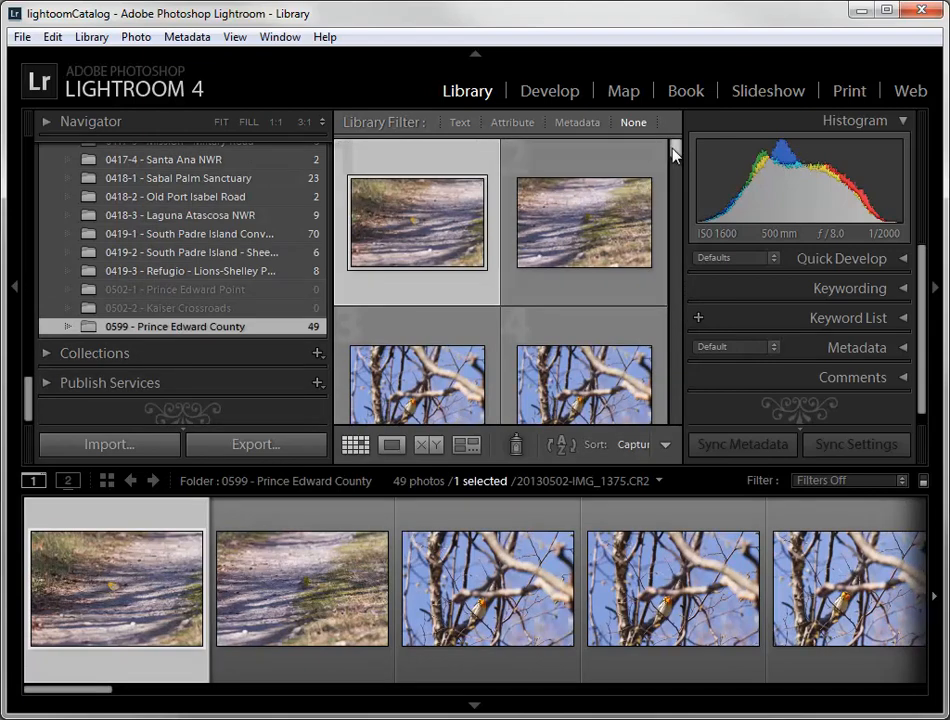
drag(673, 152, 681, 302)
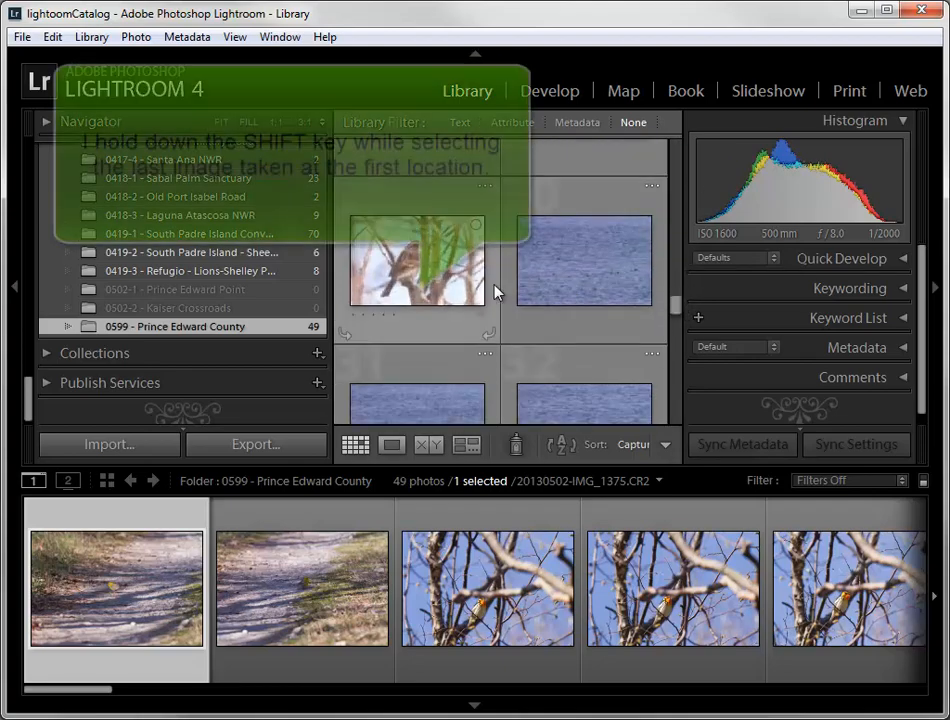
shift+click(438, 283)
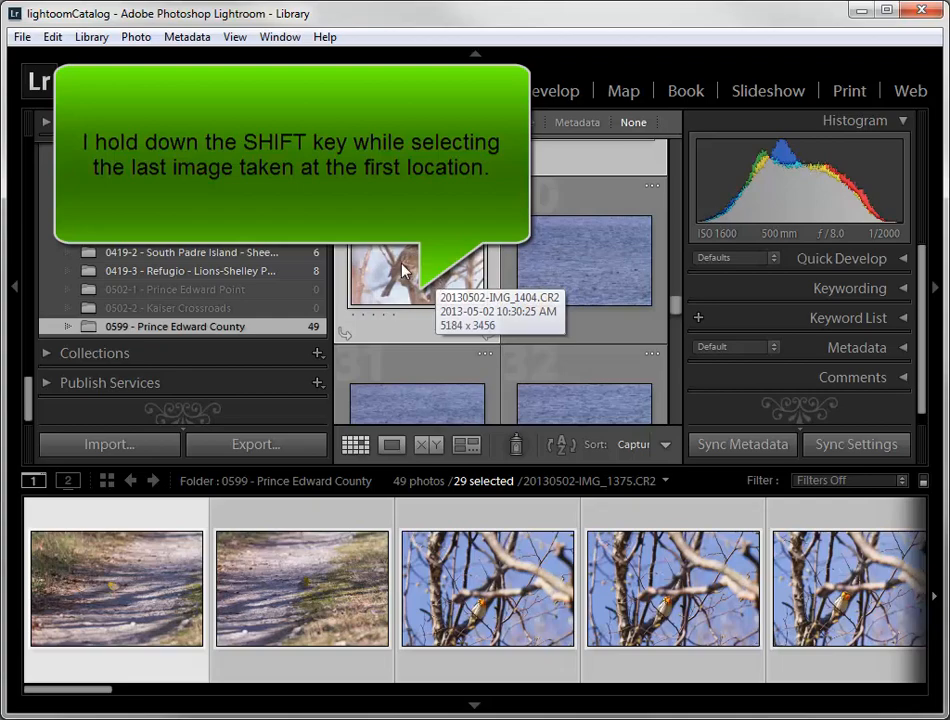
drag(405, 270, 248, 289)
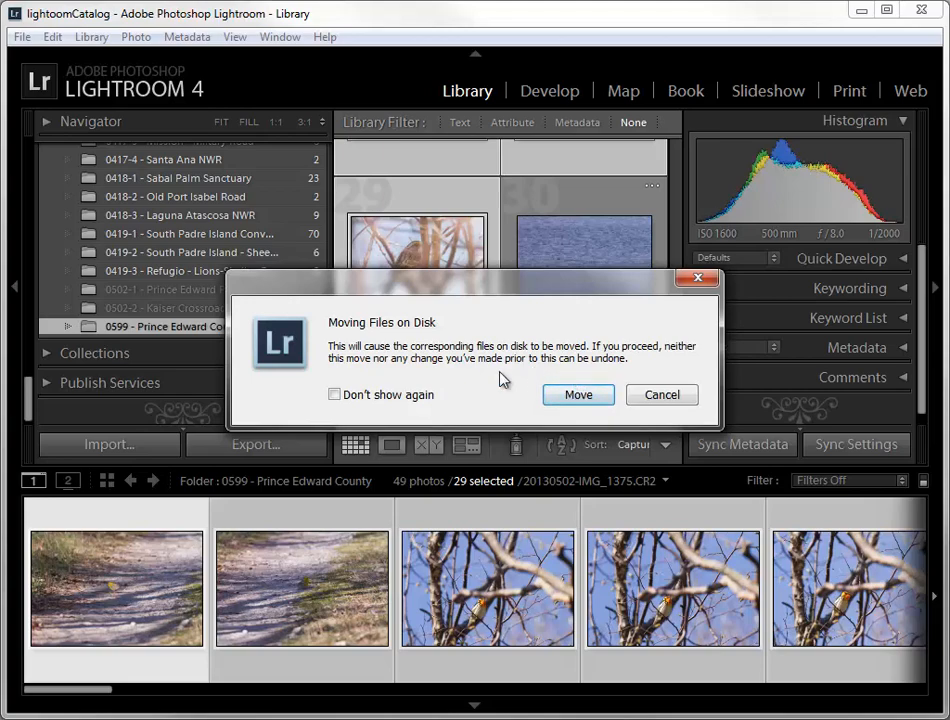
click(578, 395)
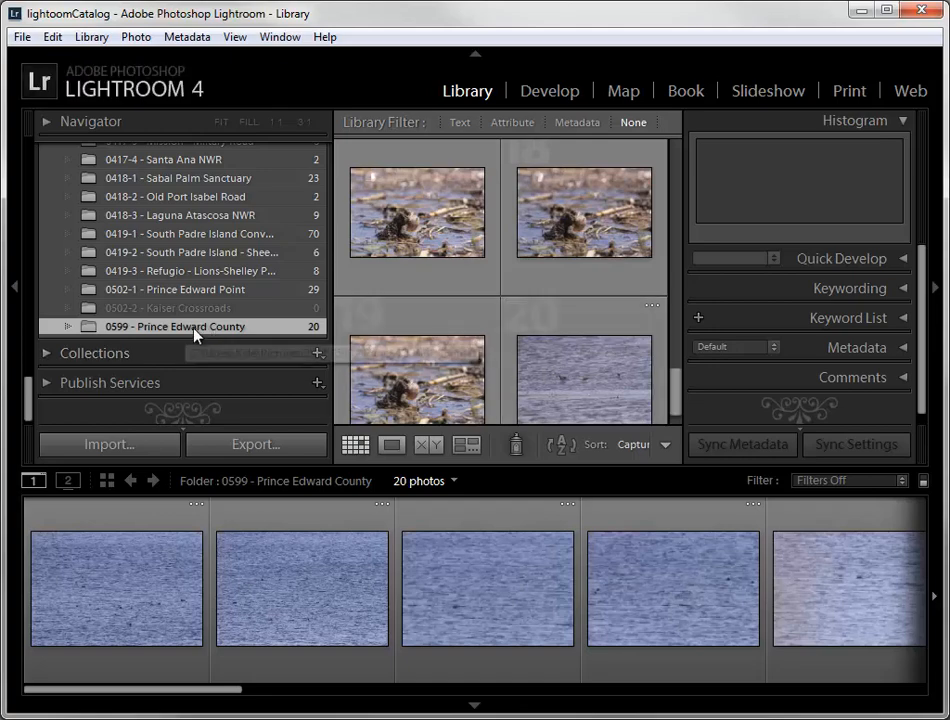
- Move all remaining photos in 0599 - Prince Edward County into the 0502-2 - Kaiser Crossroads folder
scroll(674, 384, down, 1)
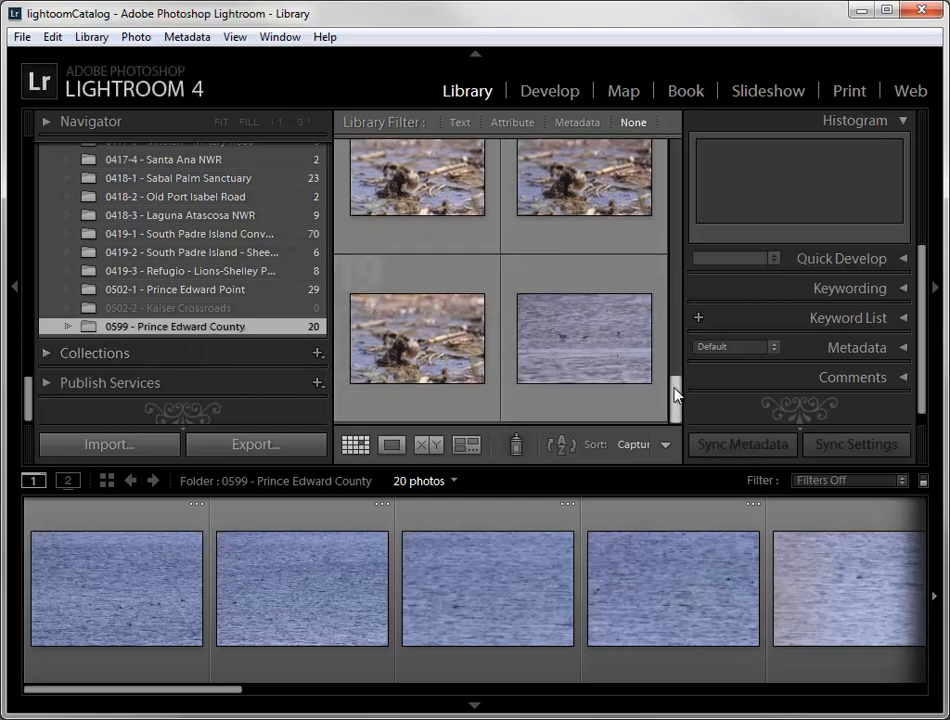
click(396, 358)
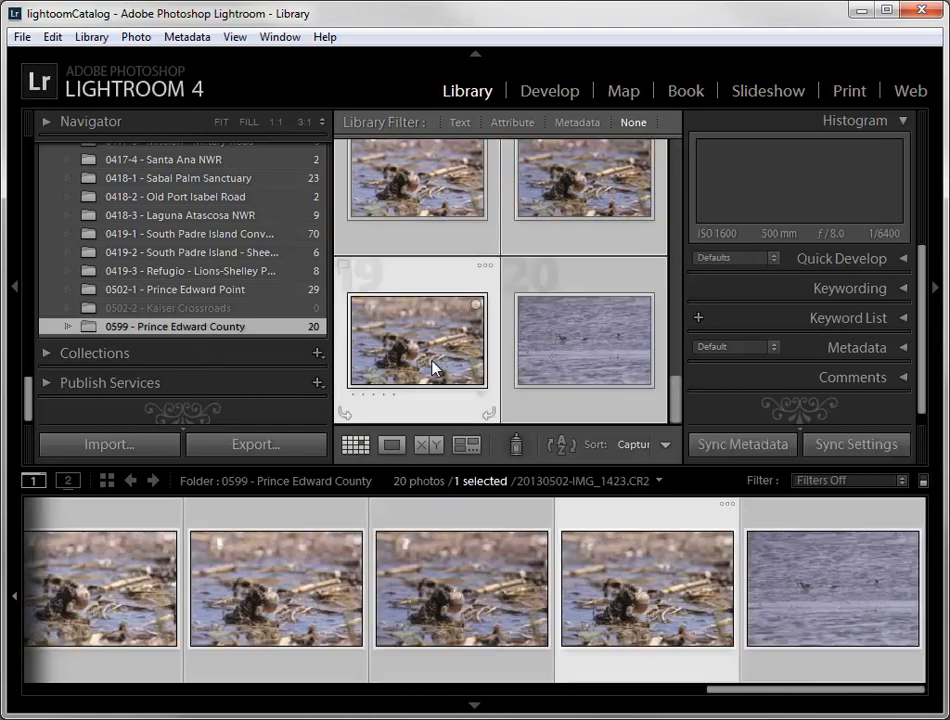
key(ctrl+a)
drag(401, 333, 236, 313)
click(575, 394)
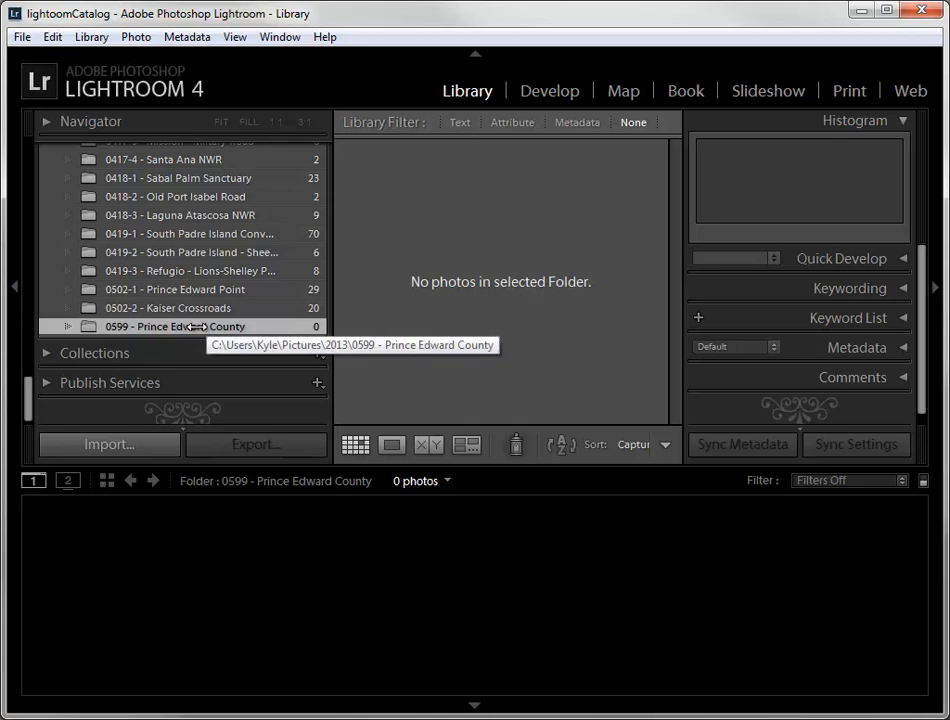
- Remove the 0599 - Prince Edward County folder and check the 2013 folder's contents on disk in Windows Explorer
right_click(197, 327)
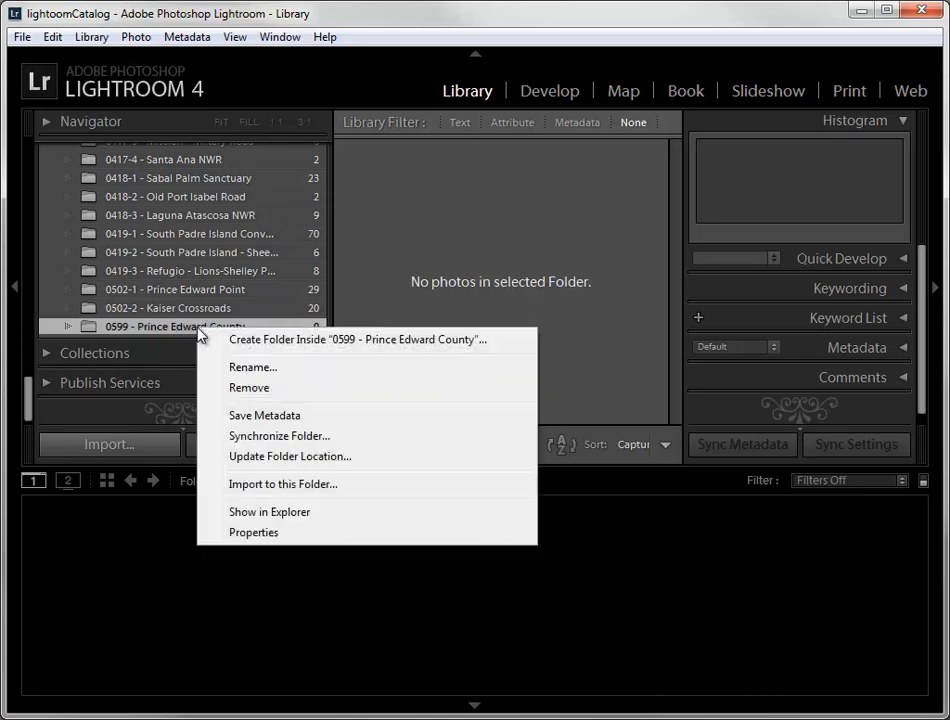
click(243, 388)
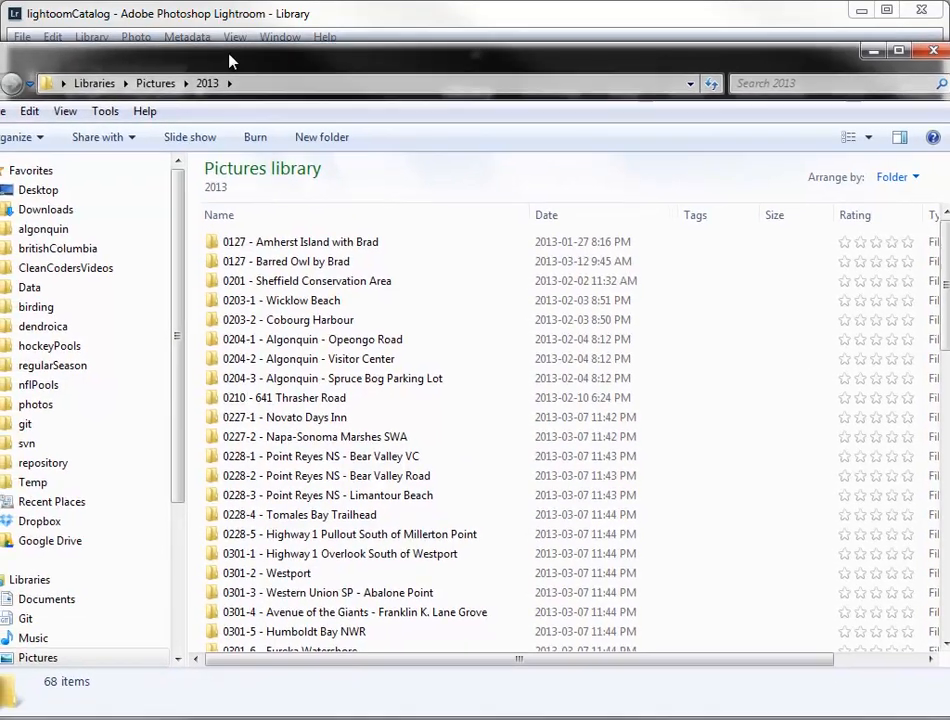
scroll(800, 300, down, 12)
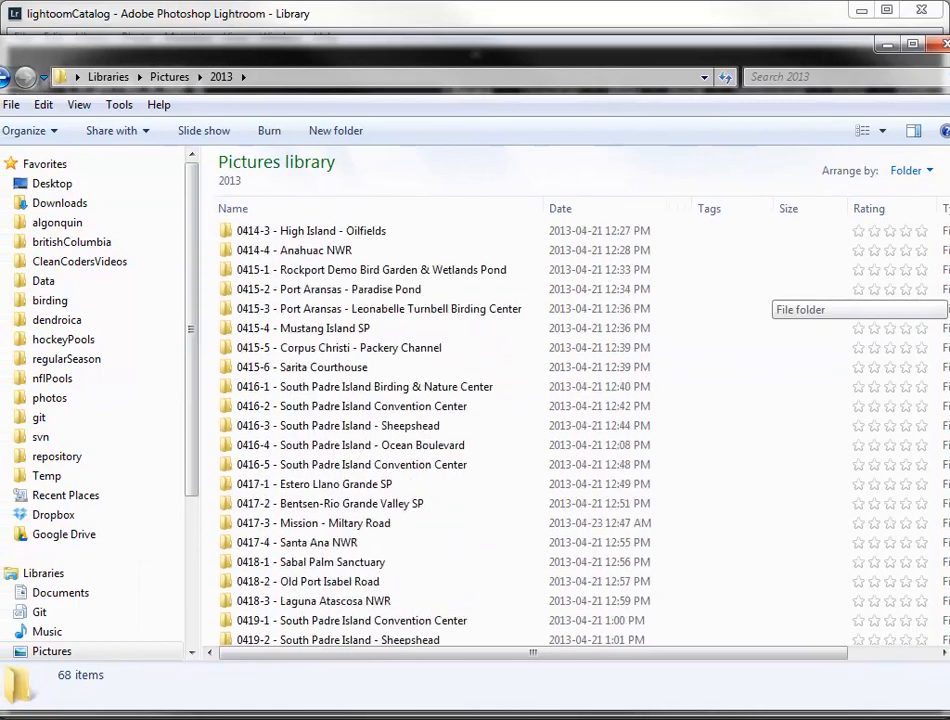